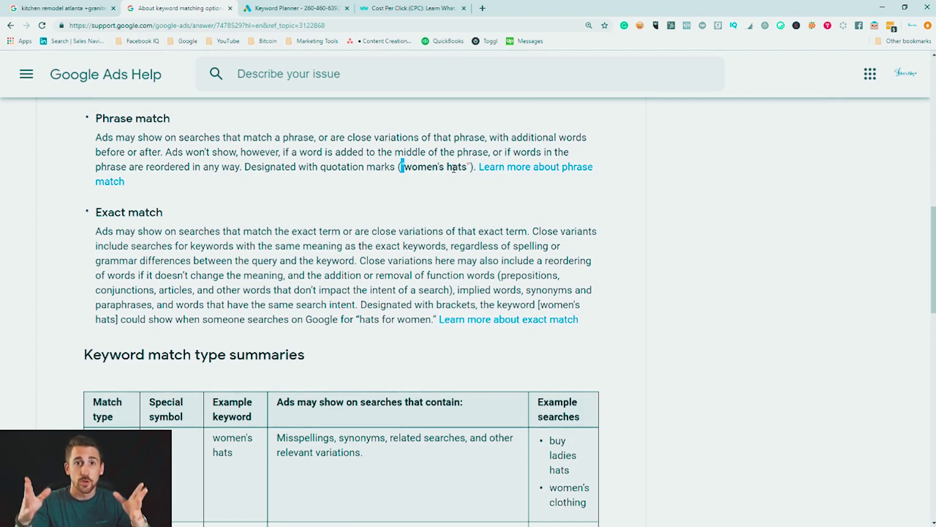
Read the Google Ads Help article's keyword match types, including the summary table and the exact match example searches
{"action": "scroll", "coordinate": [454, 168], "scroll_direction": "down", "scroll_amount": 1}
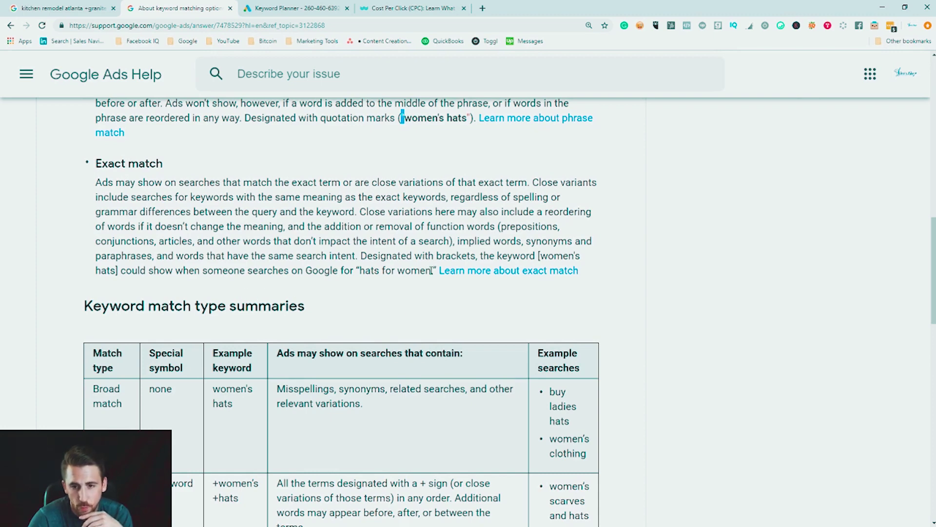
{"action": "scroll", "coordinate": [419, 270], "scroll_direction": "down", "scroll_amount": 5}
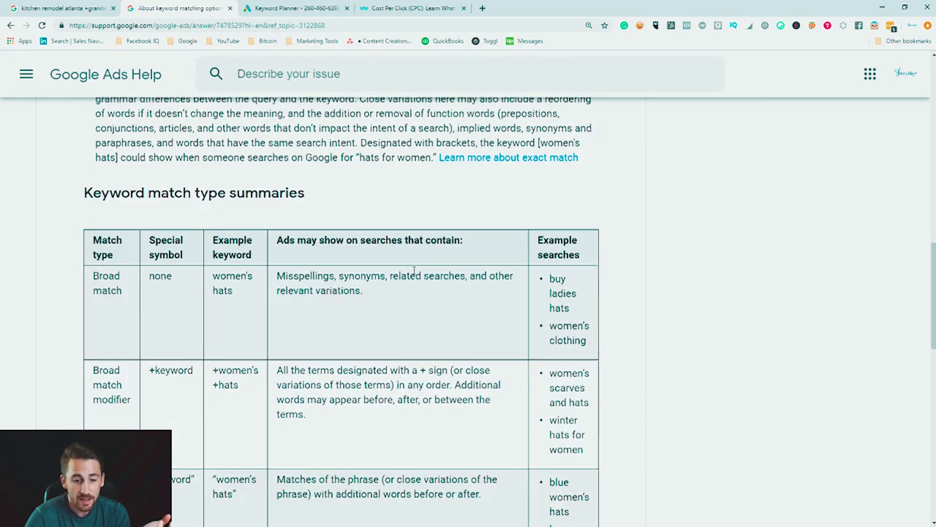
{"action": "scroll", "coordinate": [411, 268], "scroll_direction": "down", "scroll_amount": 4}
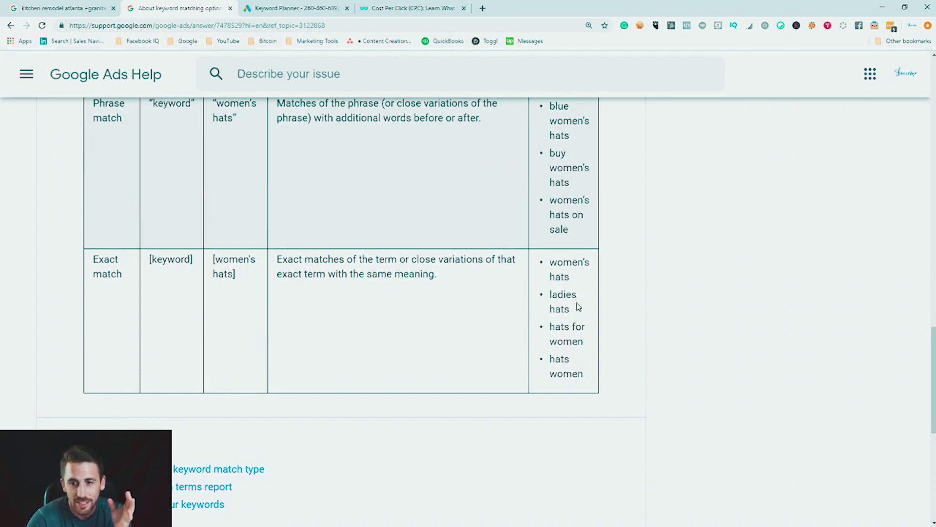
{"action": "left_click_drag", "start_coordinate": [550, 263], "coordinate": [595, 269]}
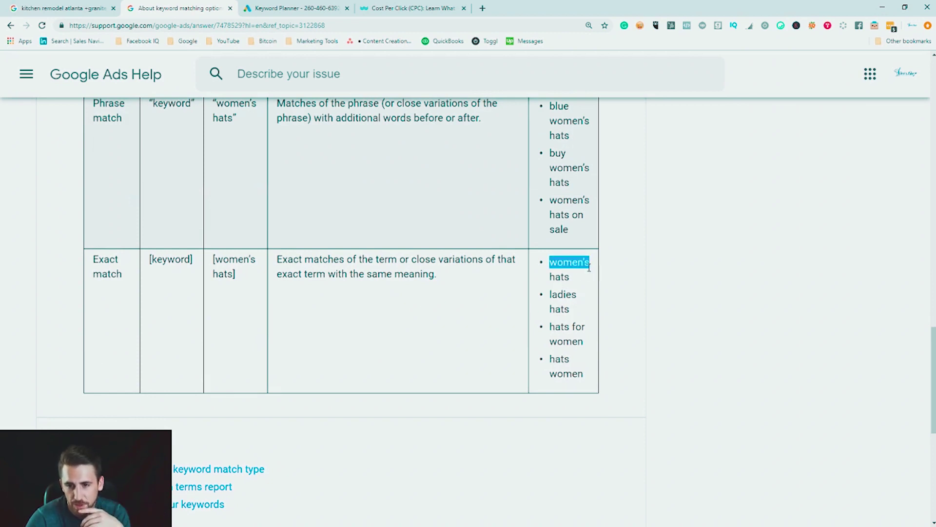
{"action": "left_click_drag", "start_coordinate": [547, 294], "coordinate": [581, 300]}
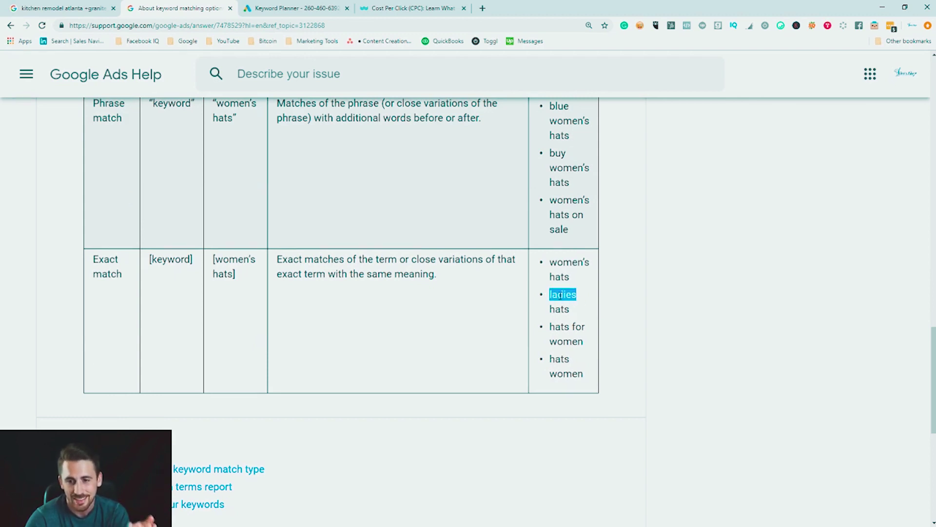
{"action": "left_click_drag", "start_coordinate": [550, 325], "coordinate": [585, 375]}
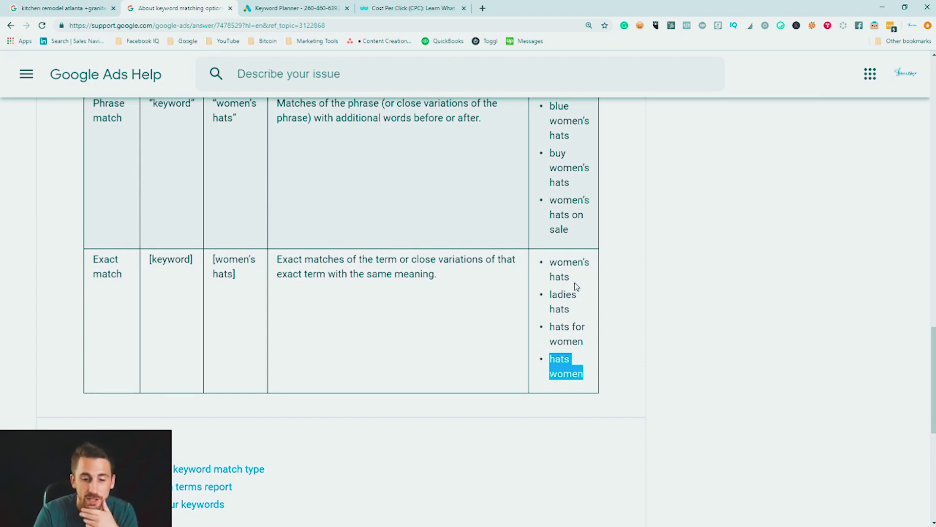
{"action": "scroll", "coordinate": [577, 287], "scroll_direction": "up", "scroll_amount": 15}
{"action": "scroll", "coordinate": [211, 184], "scroll_direction": "down", "scroll_amount": 2}
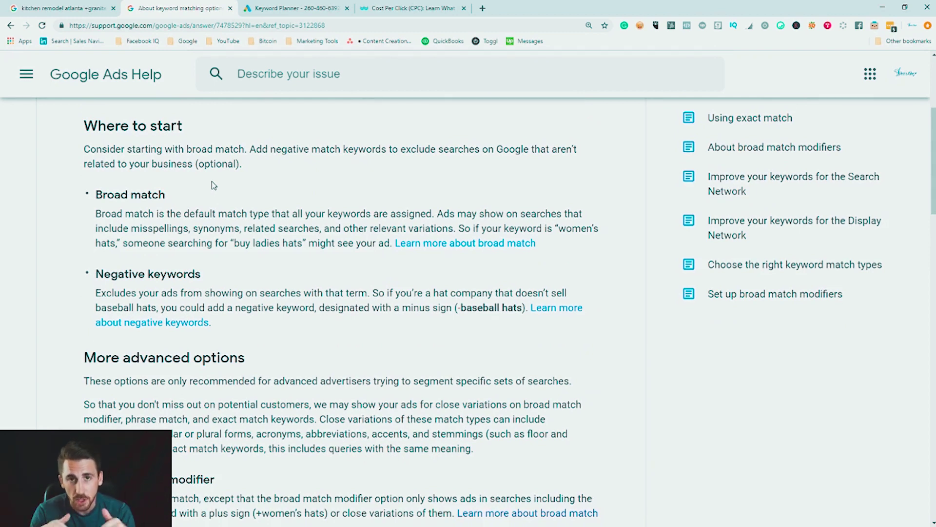
Switch to Keyword Planner and start discovering new keywords with "social media marketing courses"
{"action": "key", "text": "ctrl+Tab"}
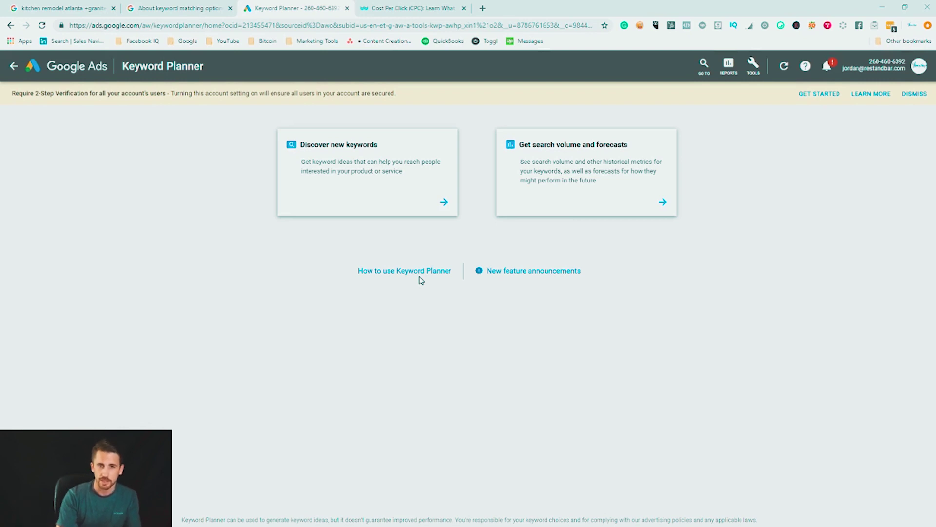
{"action": "left_click", "coordinate": [358, 176]}
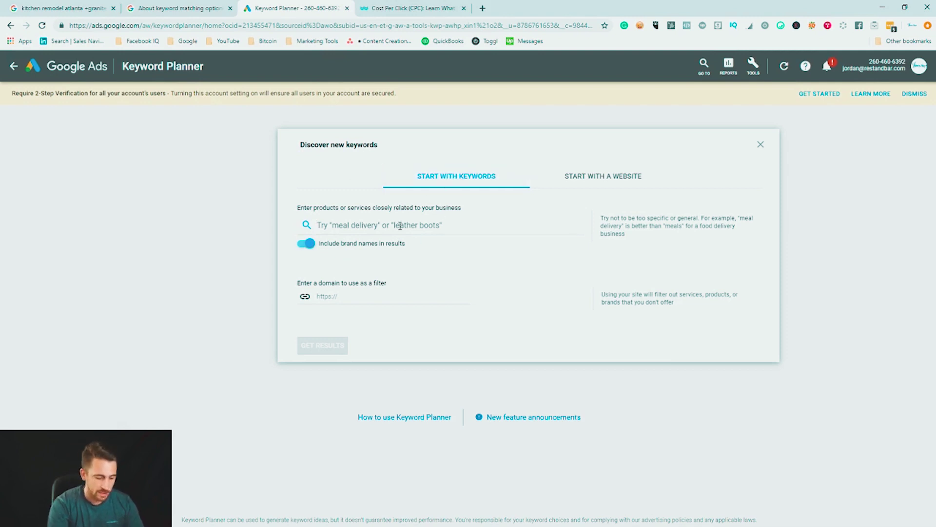
{"action": "type", "text": "so"}
{"action": "key", "text": "BackSpace"}
{"action": "key", "text": "BackSpace"}
{"action": "type", "text": "so"}
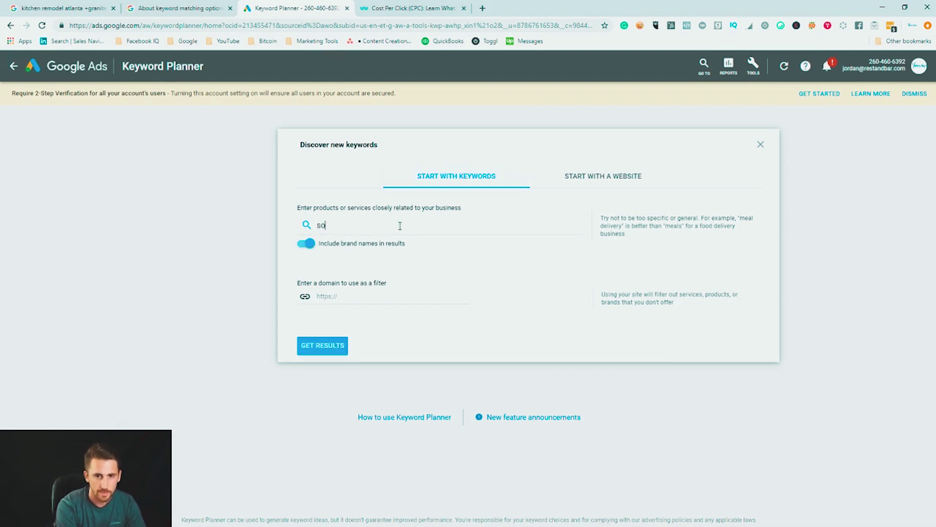
{"action": "type", "text": "cial media marketing"}
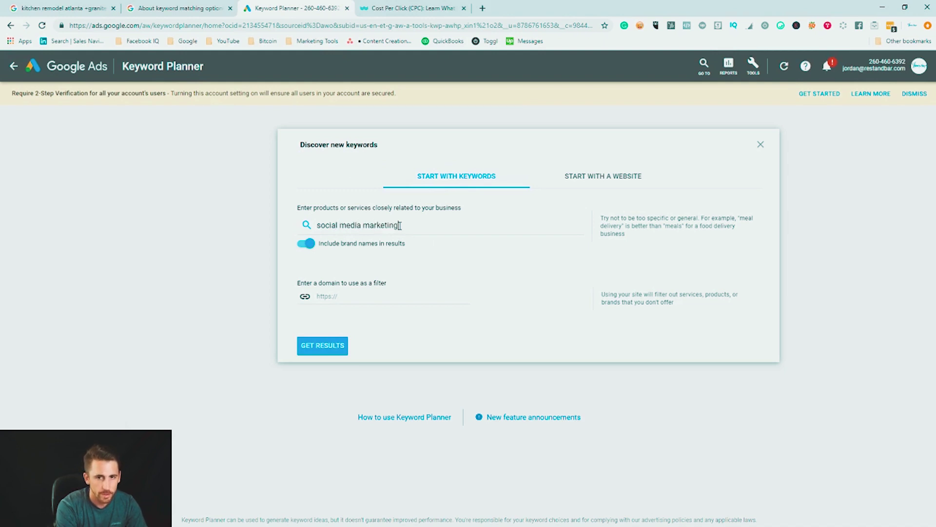
{"action": "type", "text": " courses"}
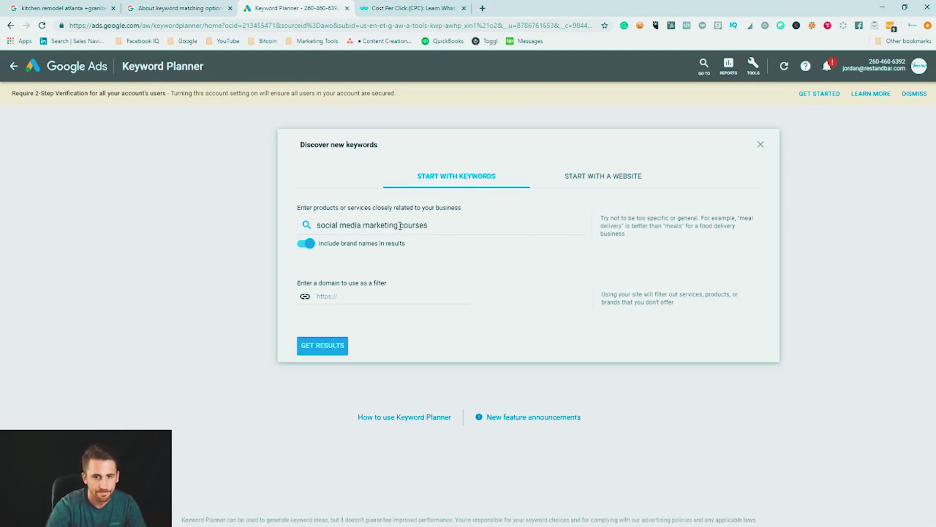
{"action": "left_click", "coordinate": [360, 296]}
{"action": "type", "text": "htt"}
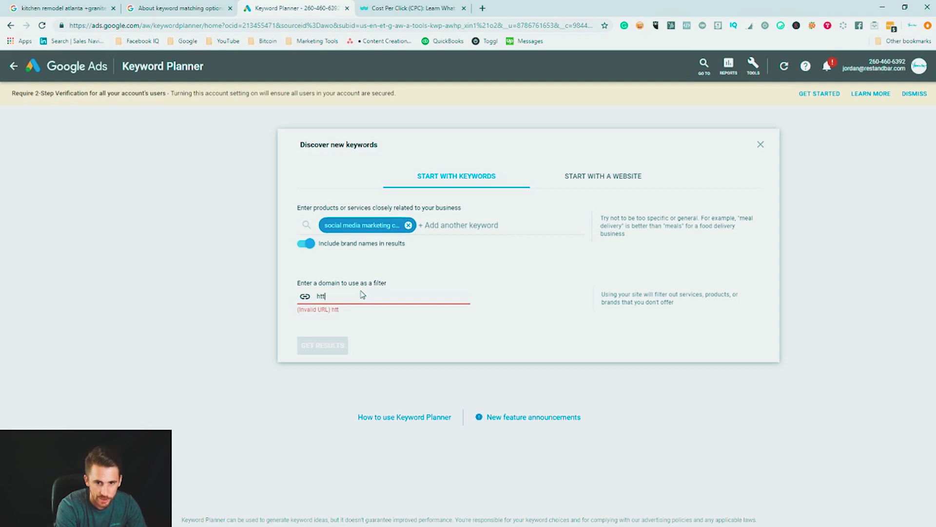
{"action": "type", "text": "ps://cereal"}
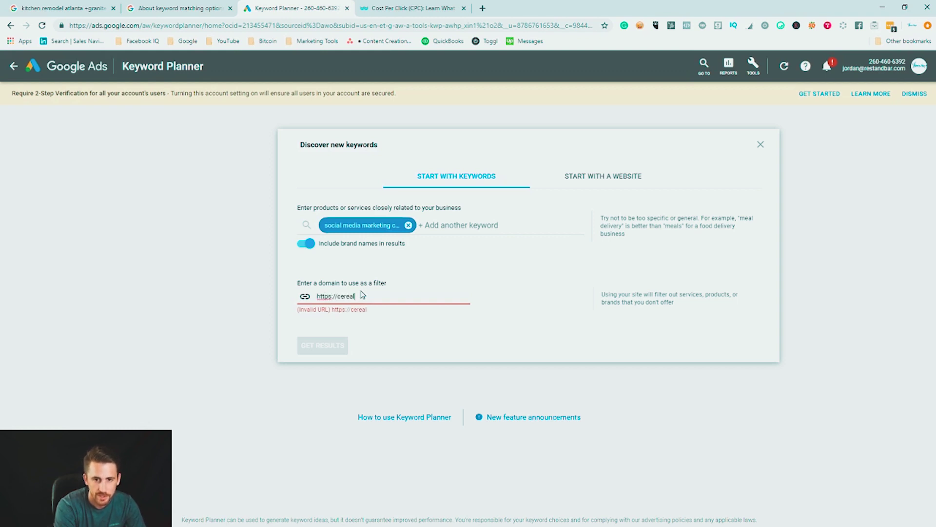
{"action": "type", "text": "entrepreneur"}
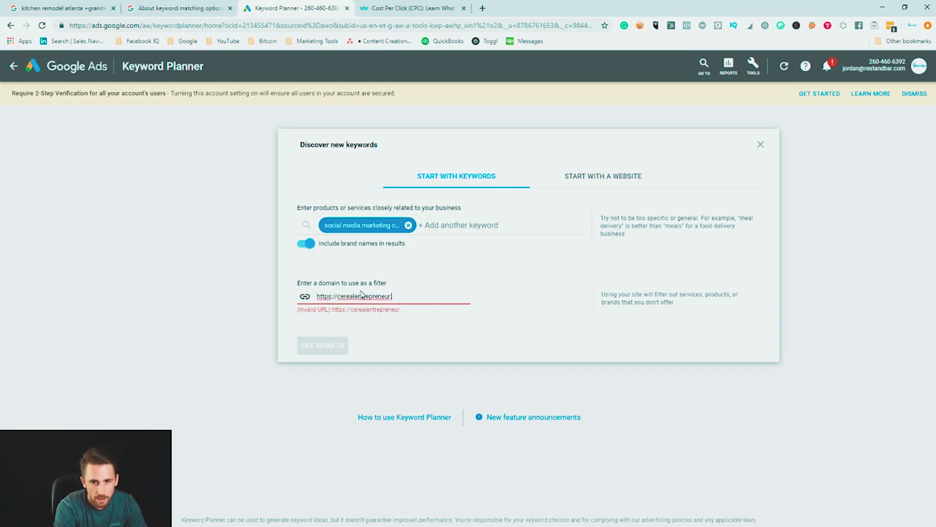
{"action": "type", "text": ".academy"}
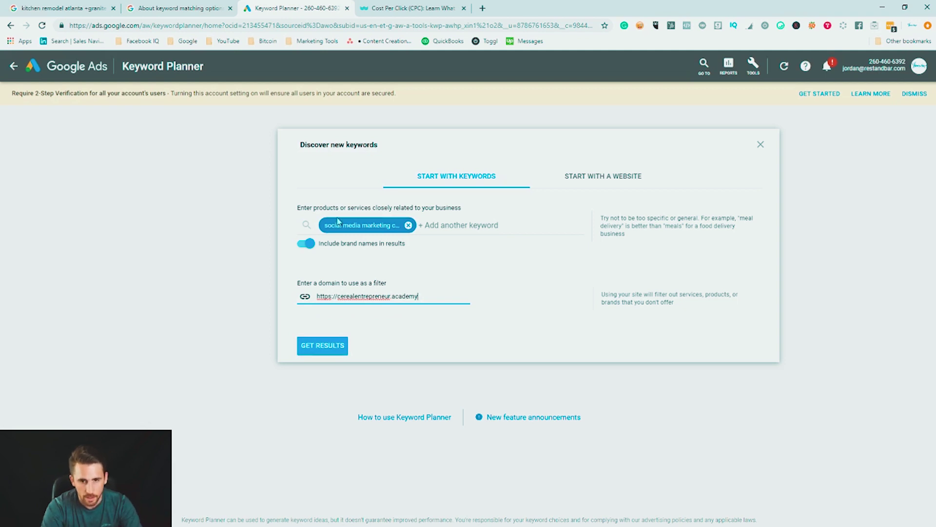
{"action": "left_click", "coordinate": [330, 345]}
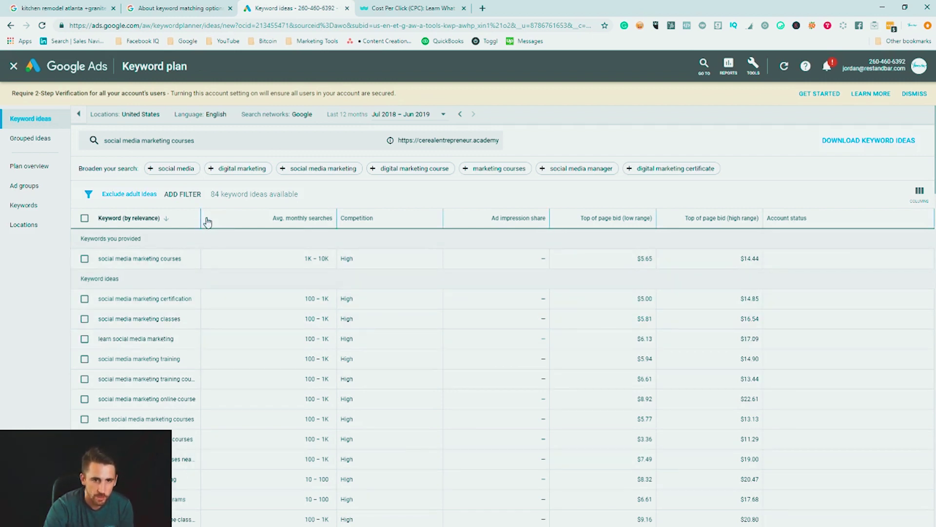
Widen the keyword column and select the ideas social media marketing certification, social media marketing classes and learn social media marketing
{"action": "left_click_drag", "start_coordinate": [201, 217], "coordinate": [226, 234]}
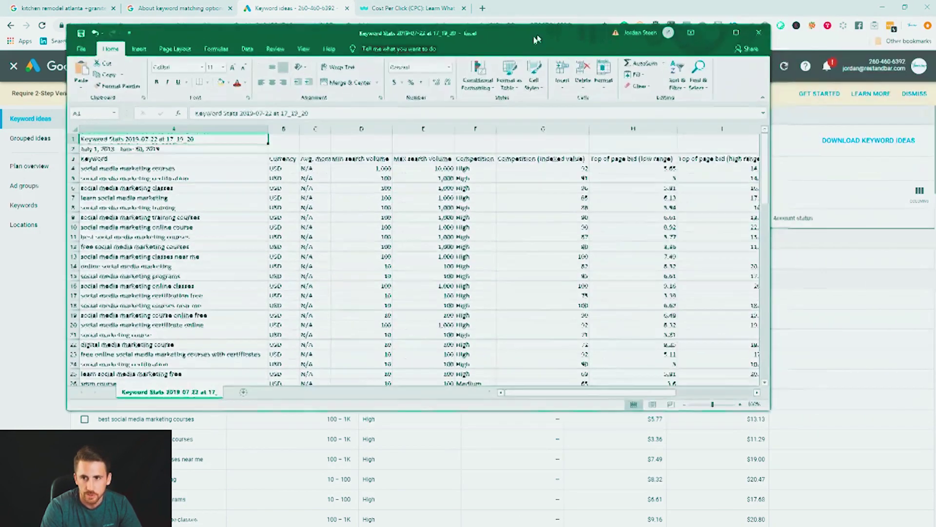
{"action": "left_click_drag", "start_coordinate": [332, 42], "coordinate": [715, 82]}
{"action": "left_click", "coordinate": [85, 319]}
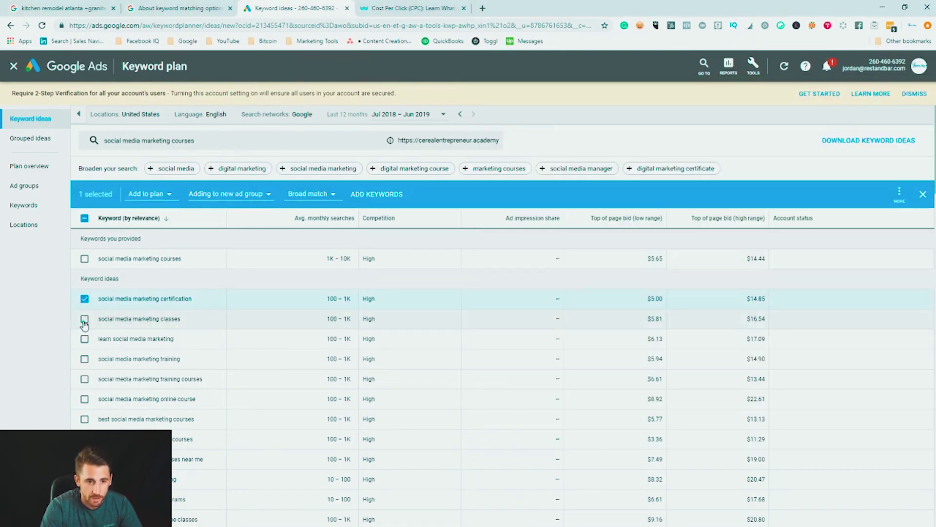
{"action": "left_click", "coordinate": [85, 339]}
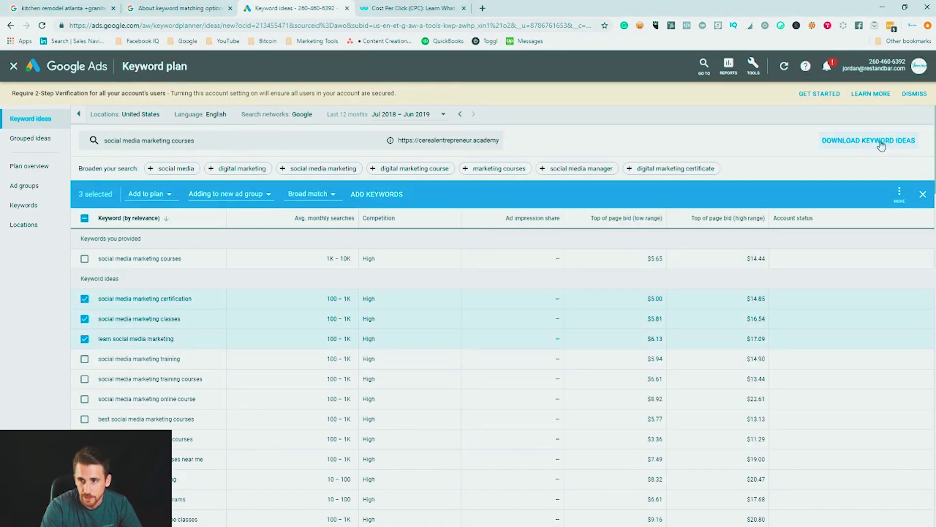
Review the match type and ad group options for the selected keywords without changing them
{"action": "left_click", "coordinate": [323, 195]}
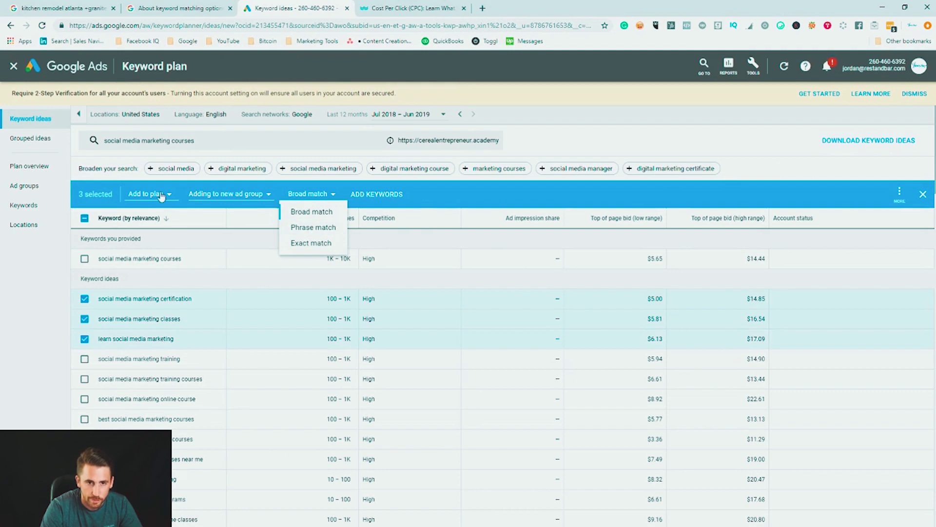
{"action": "left_click", "coordinate": [221, 198]}
{"action": "left_click", "coordinate": [221, 199]}
{"action": "left_click", "coordinate": [603, 144]}
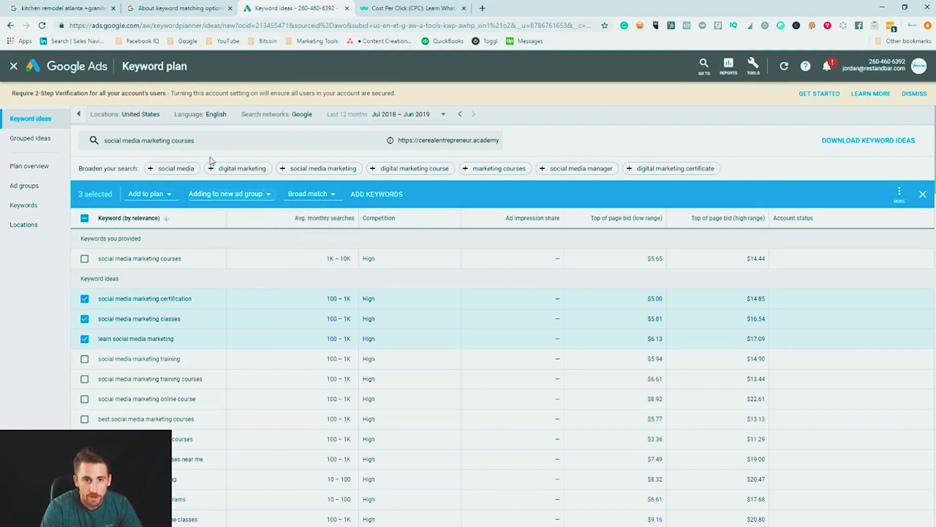
Broaden the keyword search with "digital marketing course" and get the updated results
{"action": "left_click", "coordinate": [412, 170]}
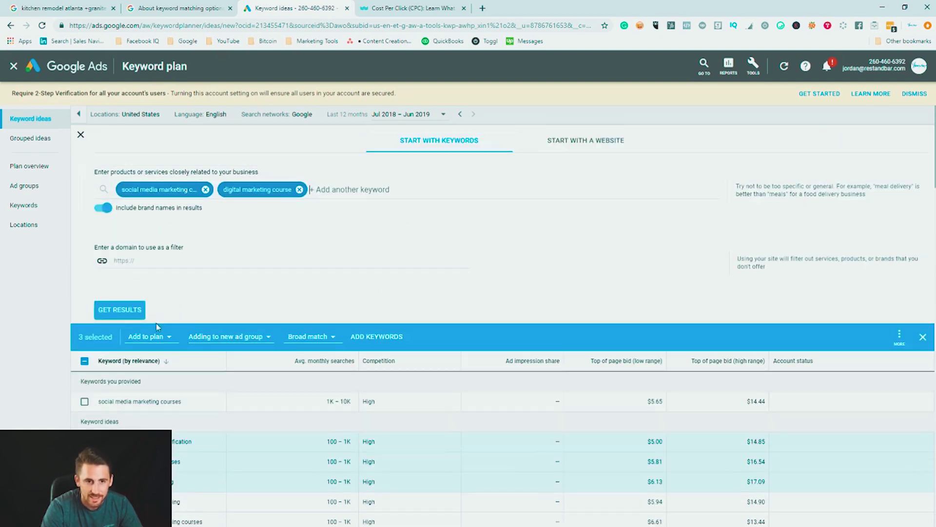
{"action": "left_click", "coordinate": [120, 312]}
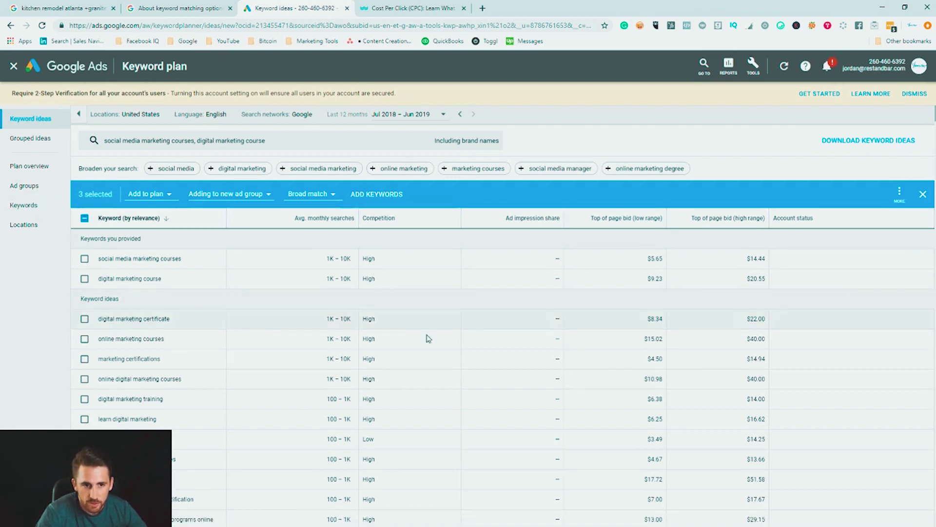
Switch to the downloaded Keyword Stats workbook in Excel and maximize its window
{"action": "left_click", "coordinate": [515, 518]}
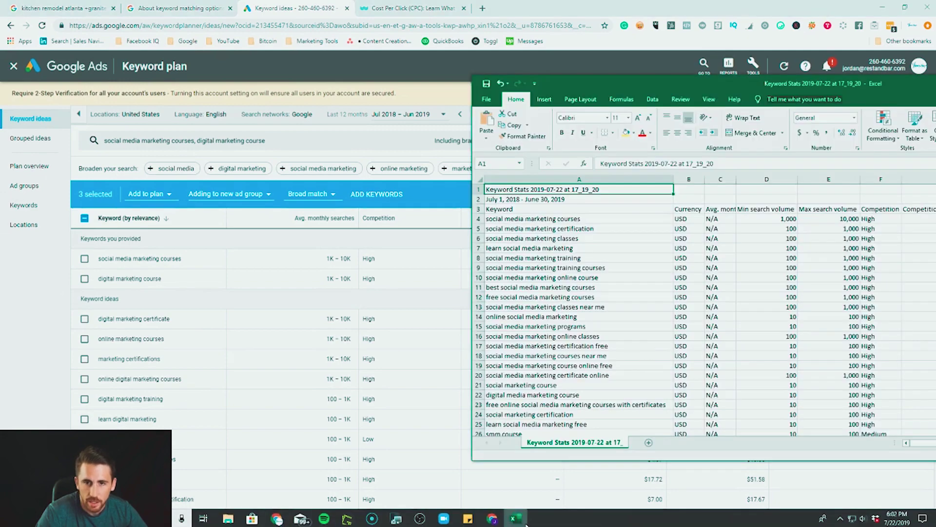
{"action": "left_click_drag", "start_coordinate": [893, 80], "coordinate": [440, 27]}
{"action": "left_click", "coordinate": [676, 30]}
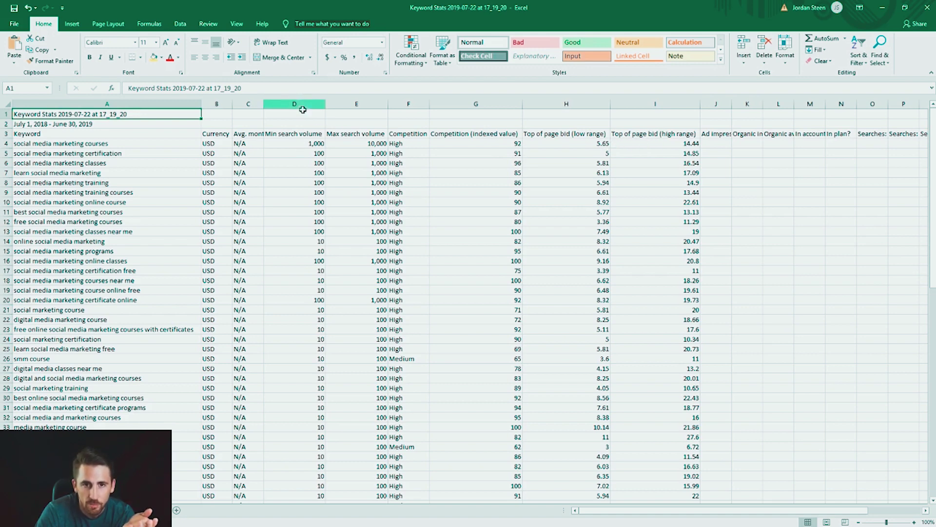
Examine the keyword list, comparing search volume, competition and top of page bids, especially for "online social media marketing"
{"action": "scroll", "coordinate": [298, 230], "scroll_direction": "down", "scroll_amount": 18}
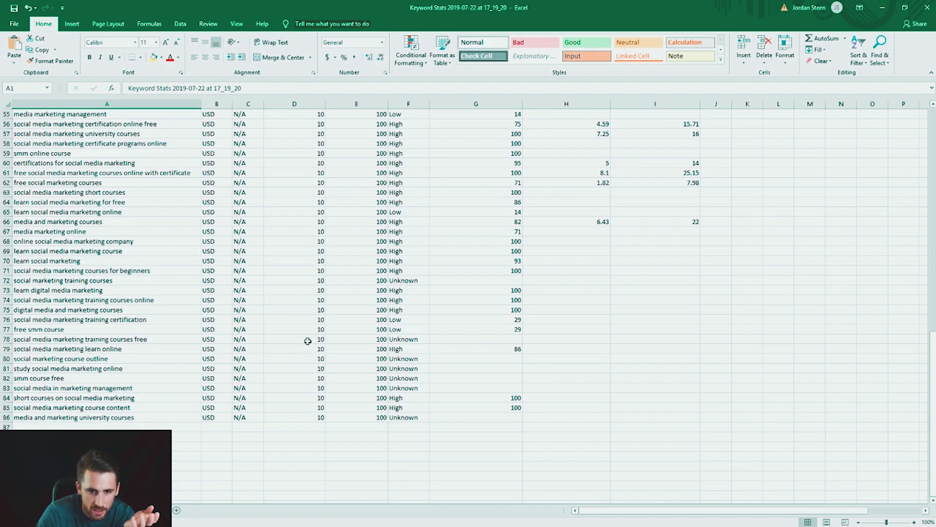
{"action": "scroll", "coordinate": [307, 258], "scroll_direction": "up", "scroll_amount": 18}
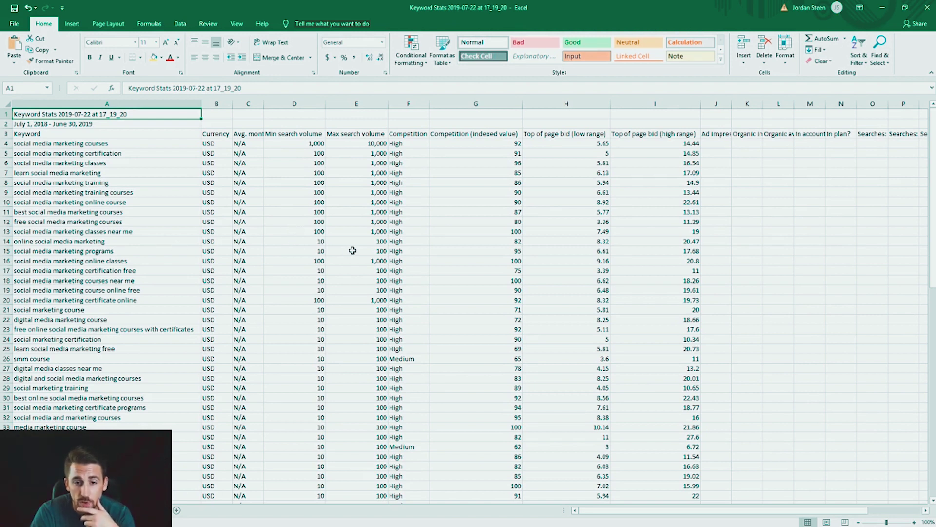
{"action": "left_click", "coordinate": [290, 243]}
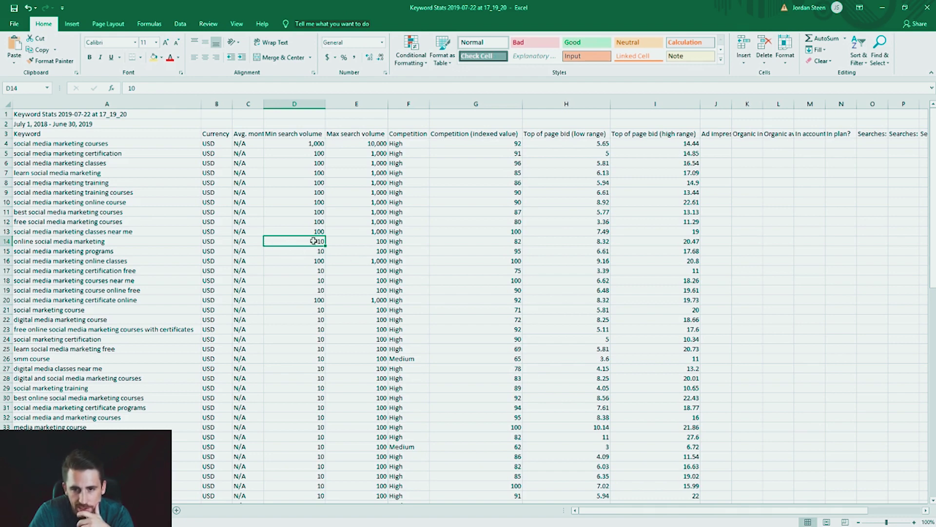
{"action": "left_click", "coordinate": [516, 241]}
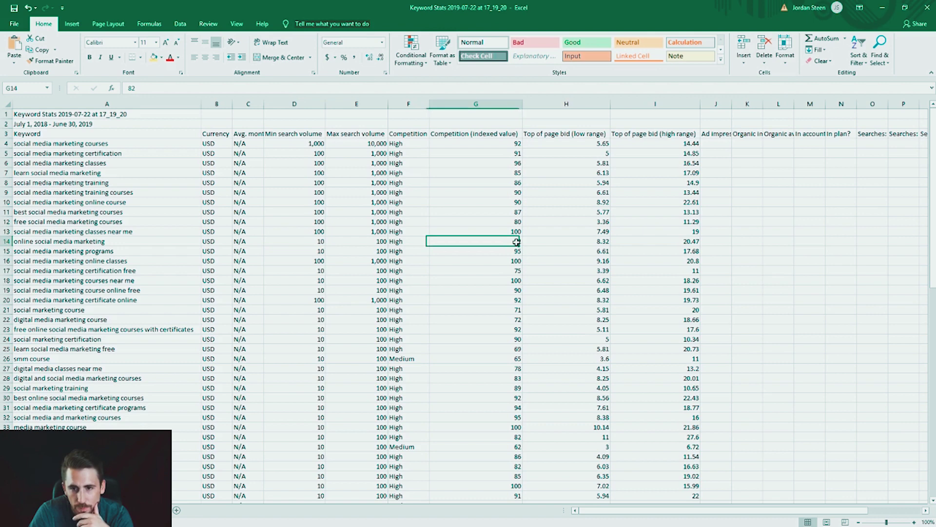
{"action": "left_click", "coordinate": [604, 245]}
{"action": "left_click", "coordinate": [656, 246]}
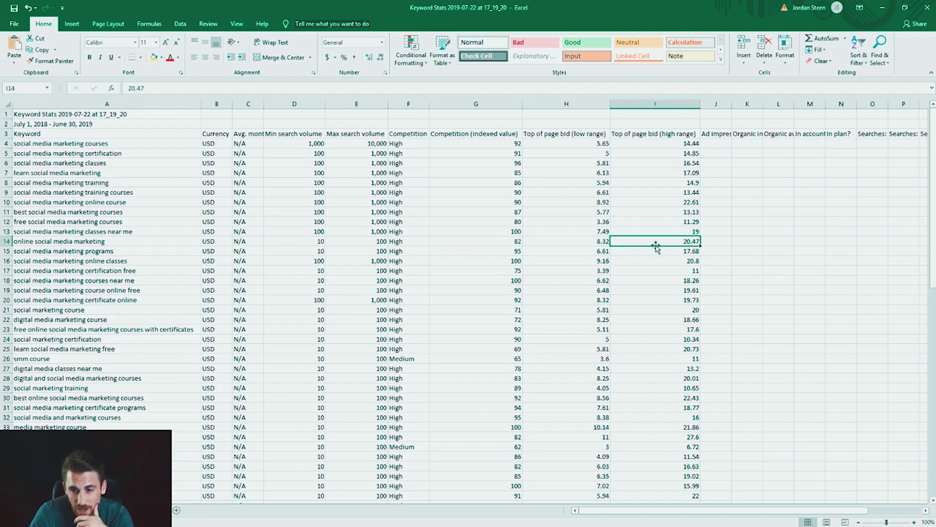
{"action": "left_click", "coordinate": [600, 243]}
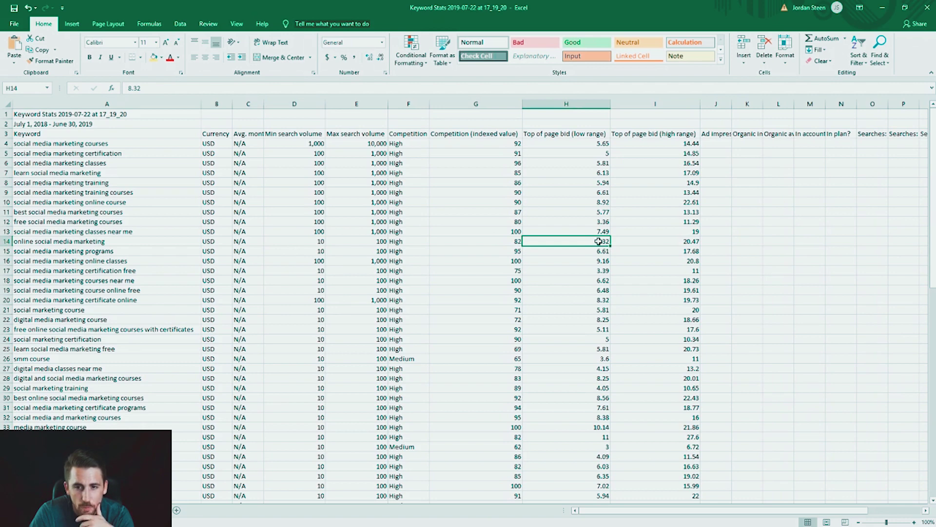
{"action": "left_click", "coordinate": [299, 247]}
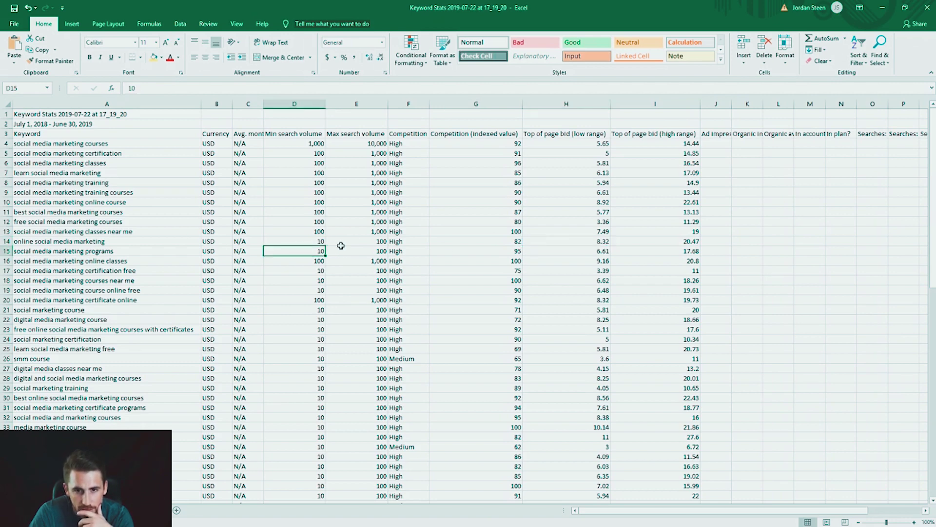
{"action": "left_click", "coordinate": [336, 253]}
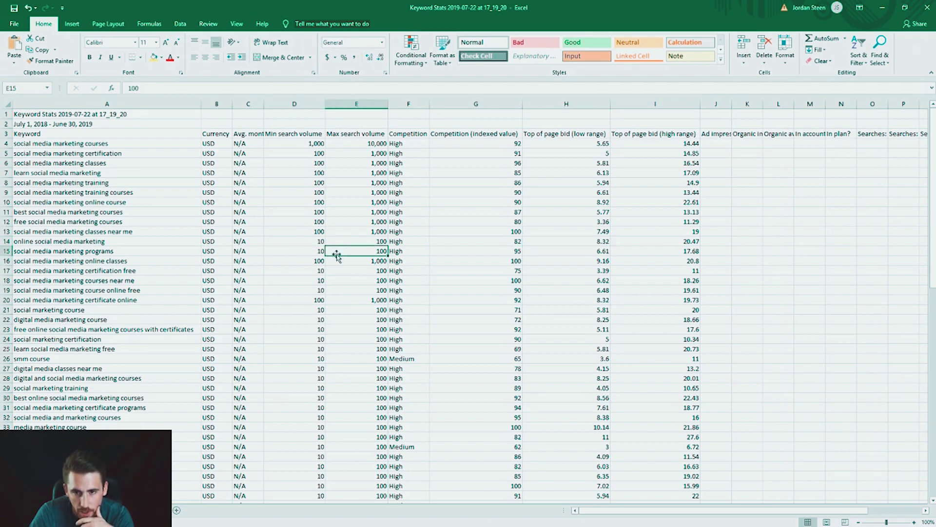
{"action": "left_click", "coordinate": [320, 240]}
{"action": "left_click", "coordinate": [356, 246]}
{"action": "left_click", "coordinate": [505, 243]}
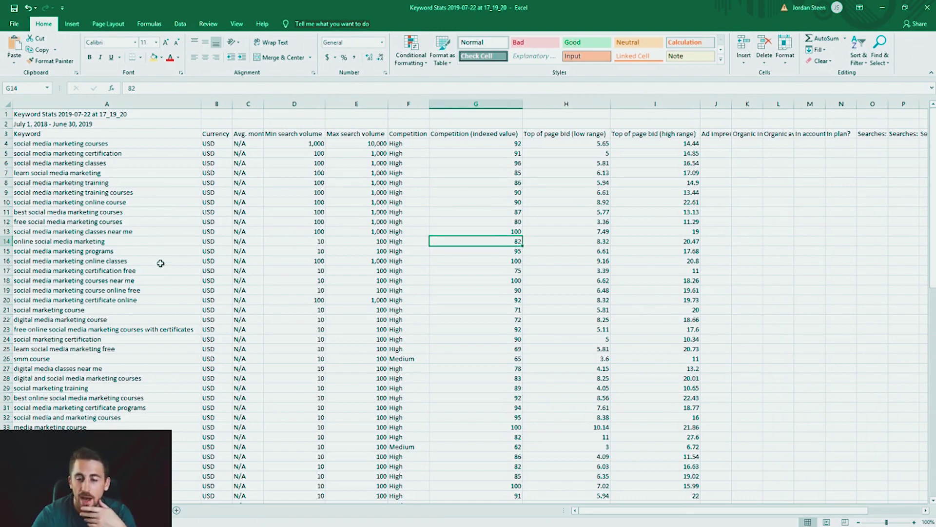
Scan the remaining keywords in the Keyword Stats workbook down to the end of the list and return to the beginning
{"action": "scroll", "coordinate": [328, 288], "scroll_direction": "down", "scroll_amount": 20}
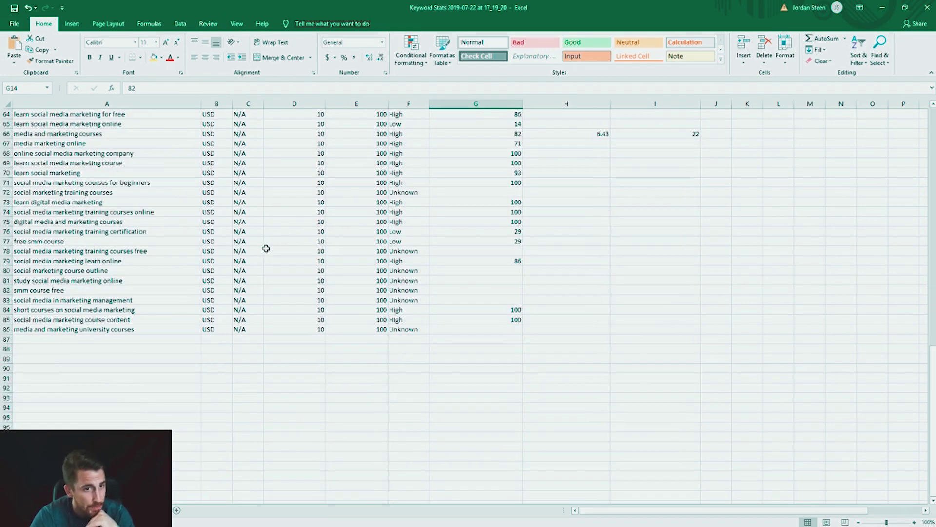
{"action": "scroll", "coordinate": [267, 246], "scroll_direction": "up", "scroll_amount": 20}
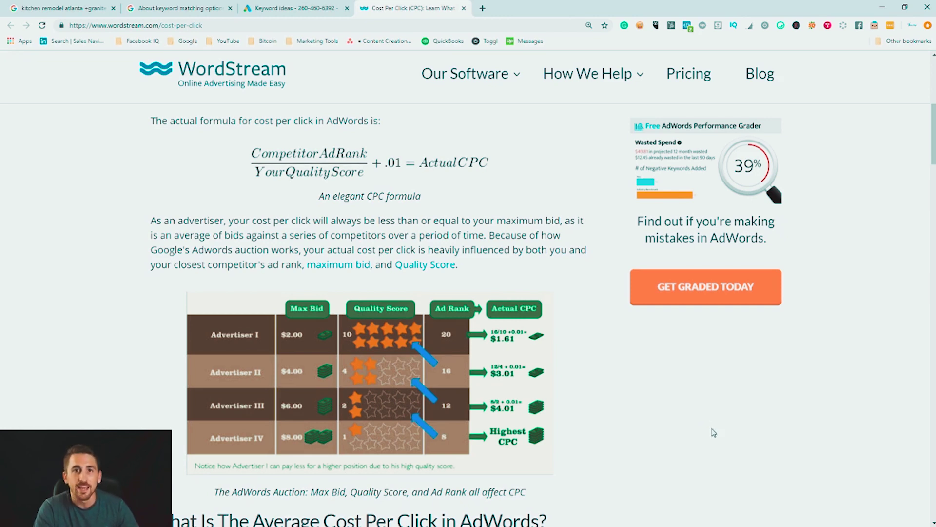
Dismiss the WordStream pop-up and return to the Keyword Planner ideas to compare their monthly searches, competition and bid ranges
{"action": "scroll", "coordinate": [700, 436], "scroll_direction": "down", "scroll_amount": 1}
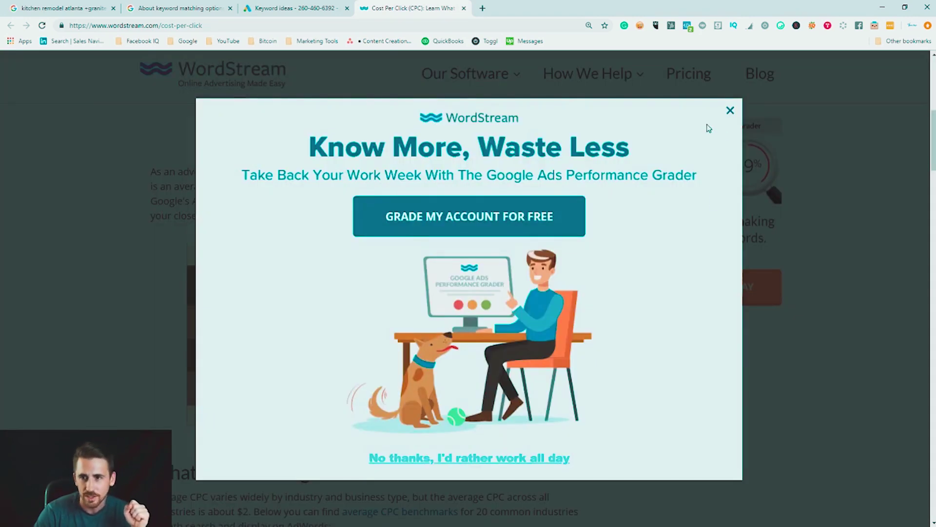
{"action": "left_click", "coordinate": [731, 112]}
{"action": "left_click", "coordinate": [278, 9]}
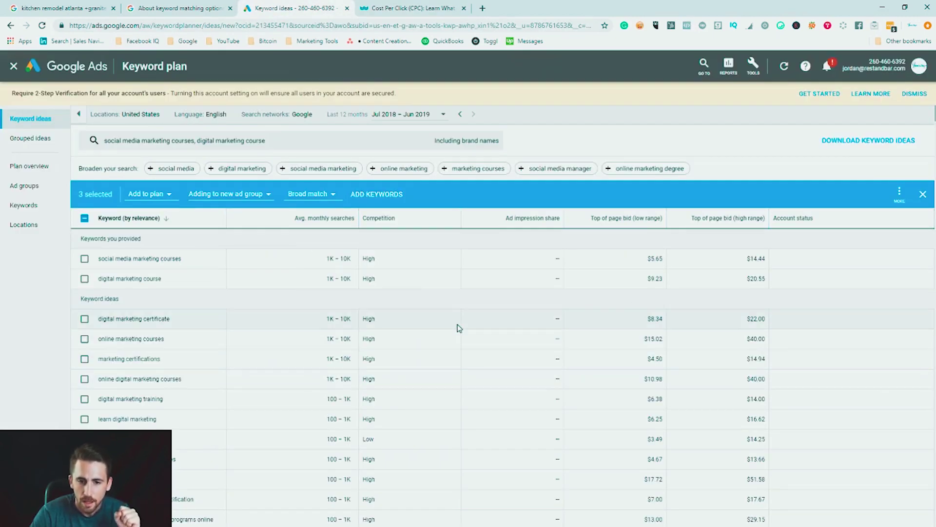
{"action": "scroll", "coordinate": [323, 411], "scroll_direction": "down", "scroll_amount": 8}
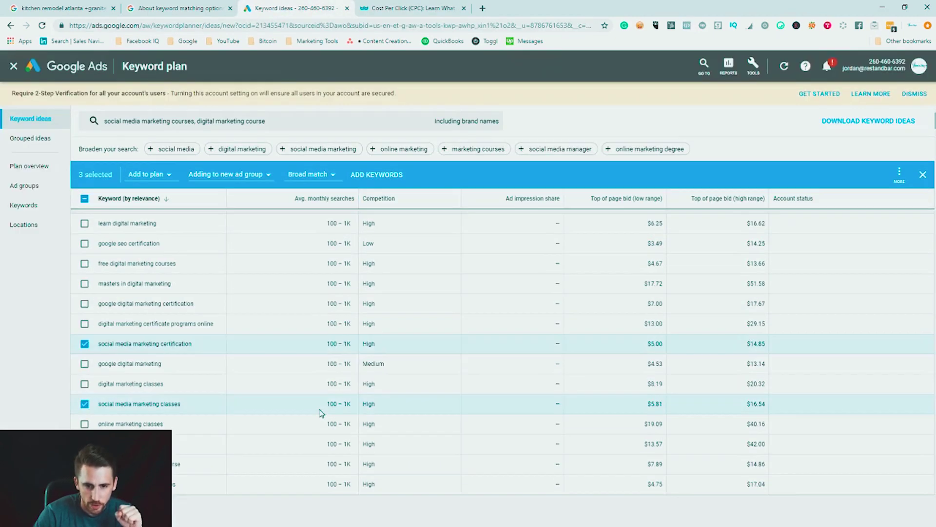
{"action": "scroll", "coordinate": [321, 414], "scroll_direction": "down", "scroll_amount": 6}
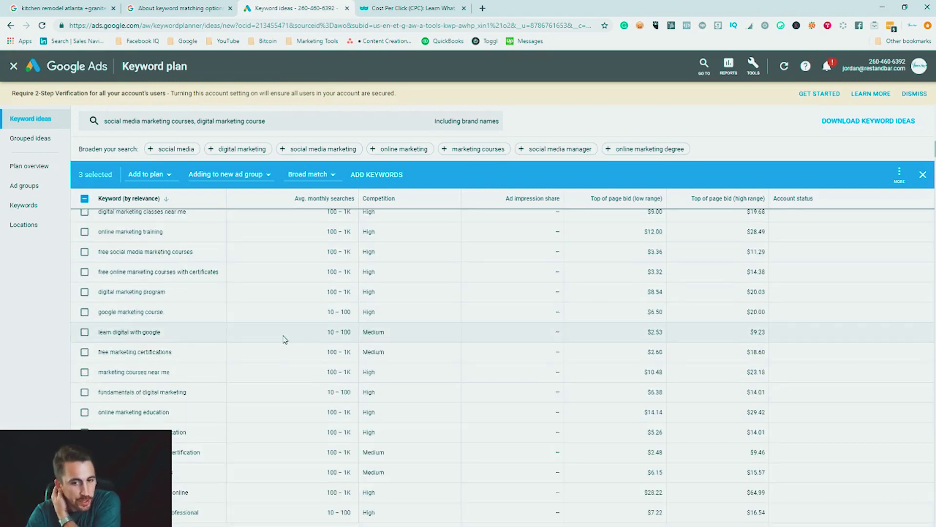
{"action": "scroll", "coordinate": [285, 342], "scroll_direction": "up", "scroll_amount": 15}
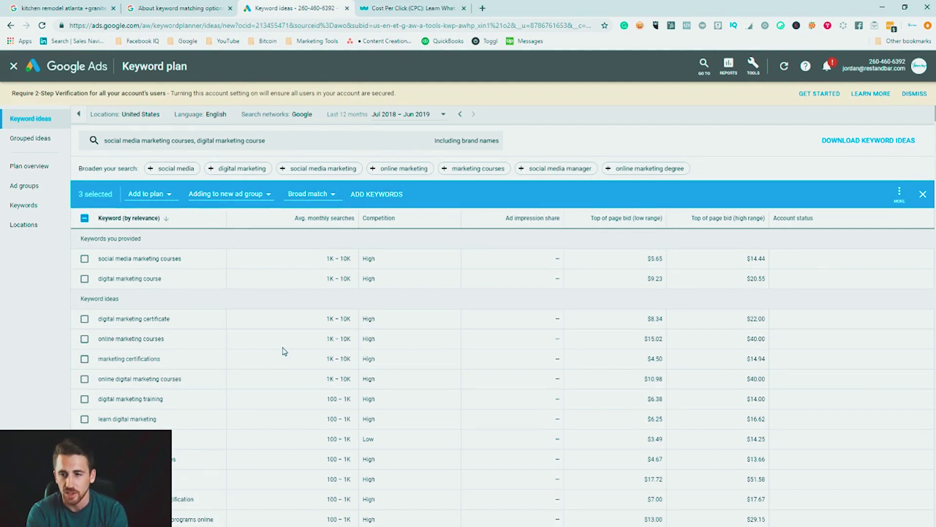
Return to the WordStream cost-per-click article and examine the actual CPC formula and the average cost per click by industry
{"action": "key", "text": "ctrl+Tab"}
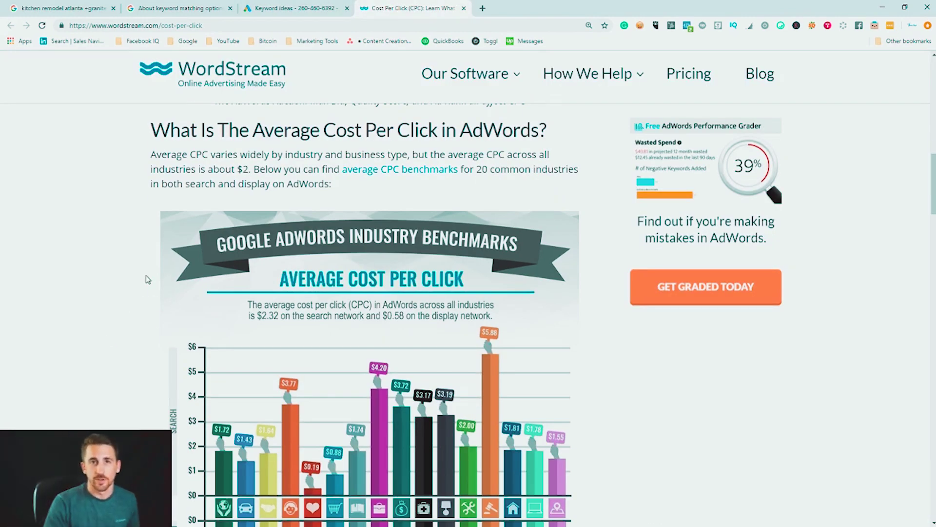
{"action": "scroll", "coordinate": [147, 293], "scroll_direction": "up", "scroll_amount": 2}
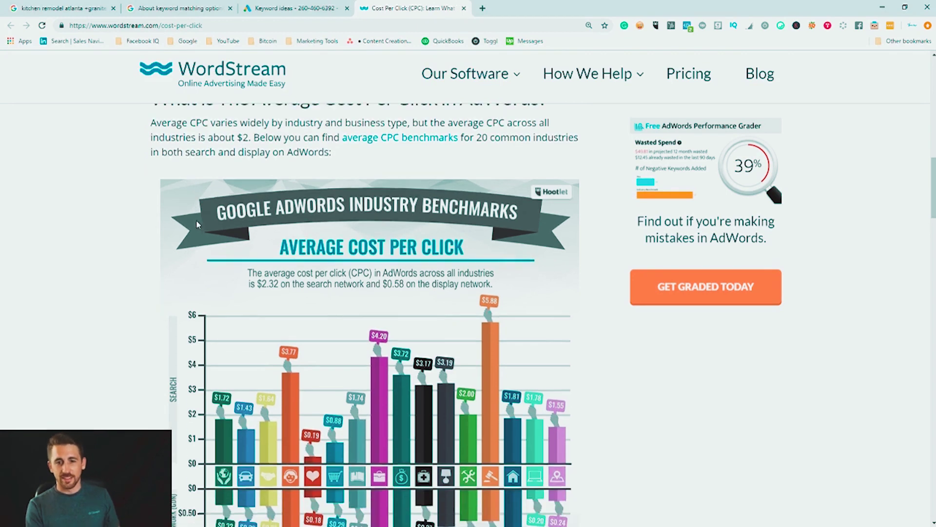
{"action": "scroll", "coordinate": [137, 312], "scroll_direction": "up", "scroll_amount": 6}
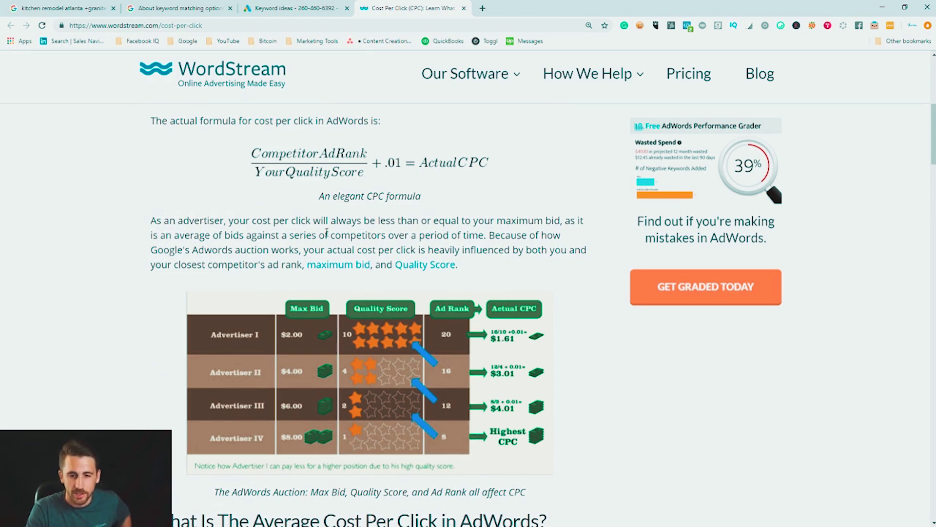
{"action": "scroll", "coordinate": [327, 234], "scroll_direction": "down", "scroll_amount": 10}
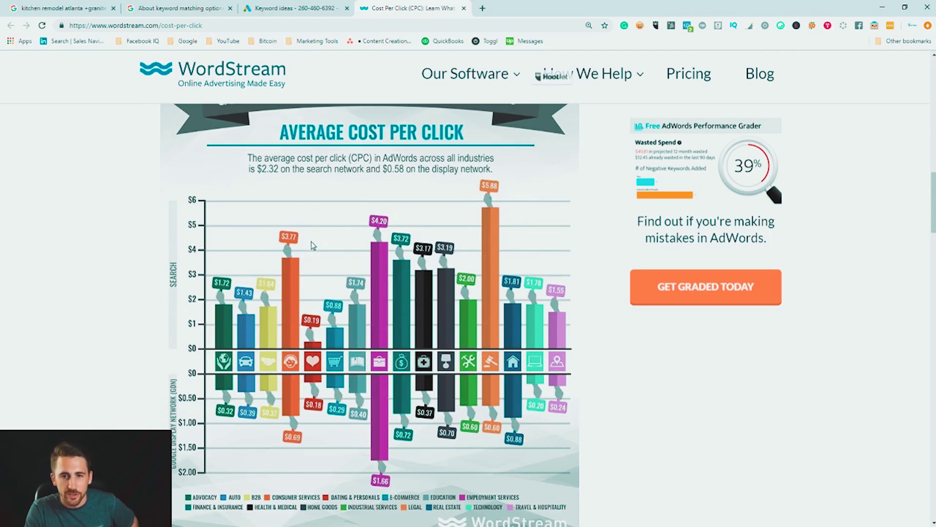
{"action": "scroll", "coordinate": [302, 247], "scroll_direction": "up", "scroll_amount": 3}
{"action": "scroll", "coordinate": [293, 248], "scroll_direction": "down", "scroll_amount": 2}
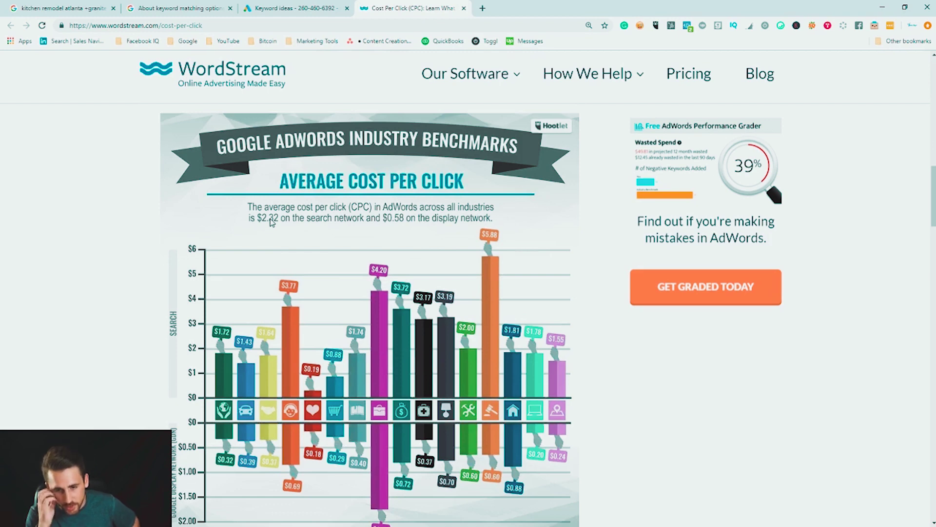
{"action": "scroll", "coordinate": [293, 336], "scroll_direction": "down", "scroll_amount": 1}
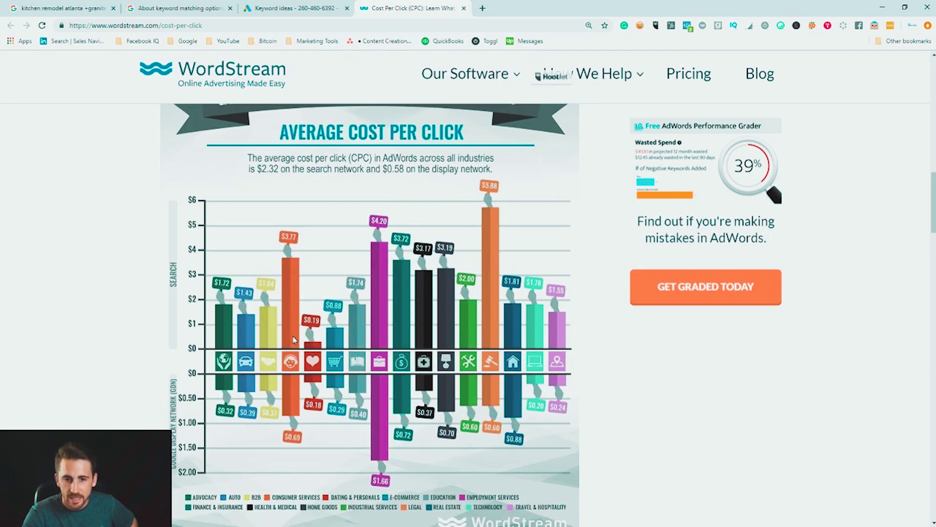
{"action": "scroll", "coordinate": [292, 335], "scroll_direction": "down", "scroll_amount": 2}
{"action": "scroll", "coordinate": [293, 336], "scroll_direction": "up", "scroll_amount": 2}
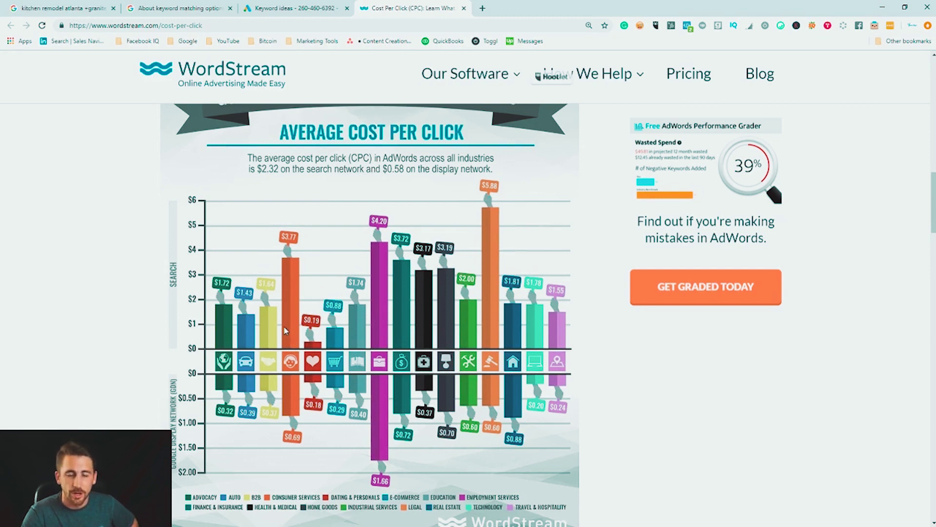
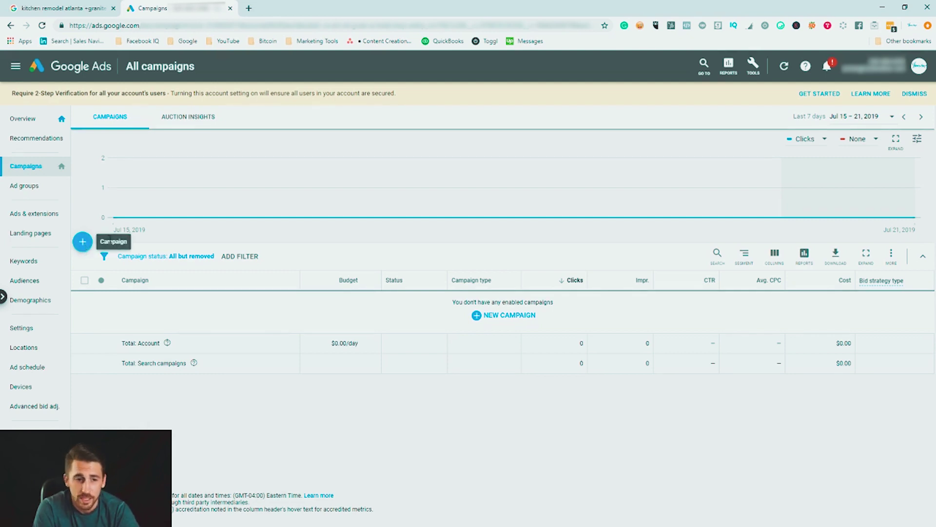
Start a new Google Ads campaign with the Leads goal and the Search campaign type
{"action": "left_click", "coordinate": [84, 245]}
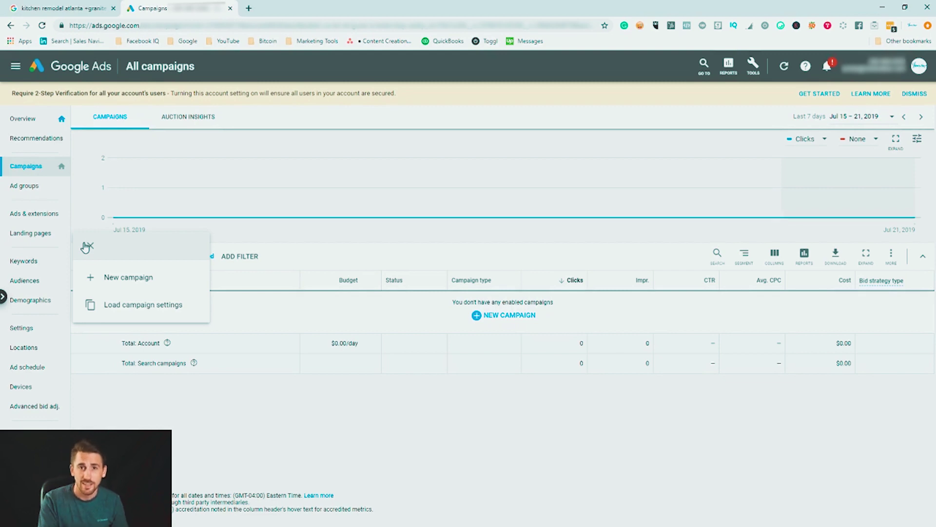
{"action": "left_click", "coordinate": [109, 282]}
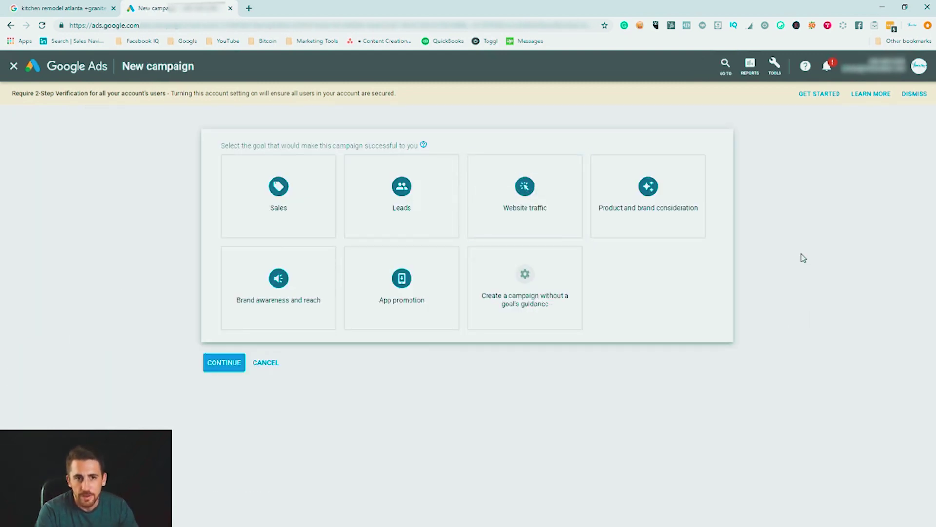
{"action": "left_click", "coordinate": [387, 204]}
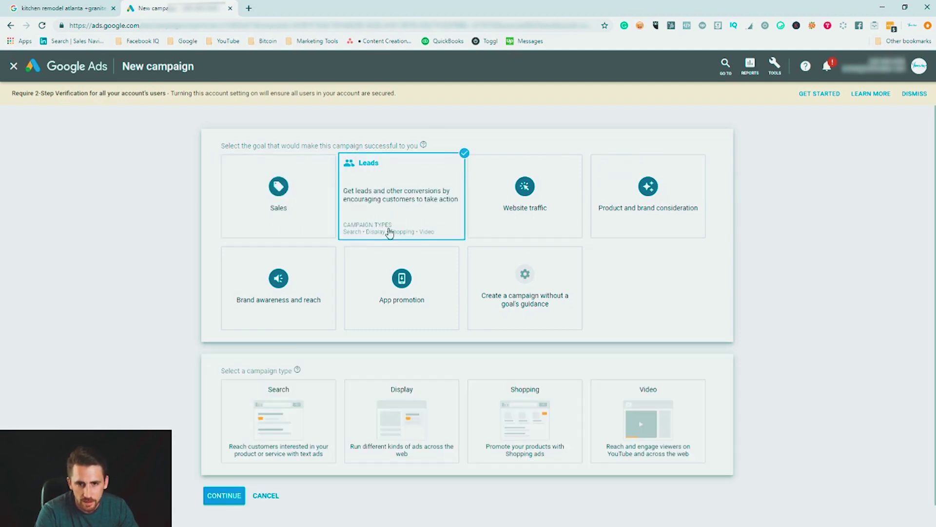
{"action": "scroll", "coordinate": [105, 415], "scroll_direction": "down", "scroll_amount": 1}
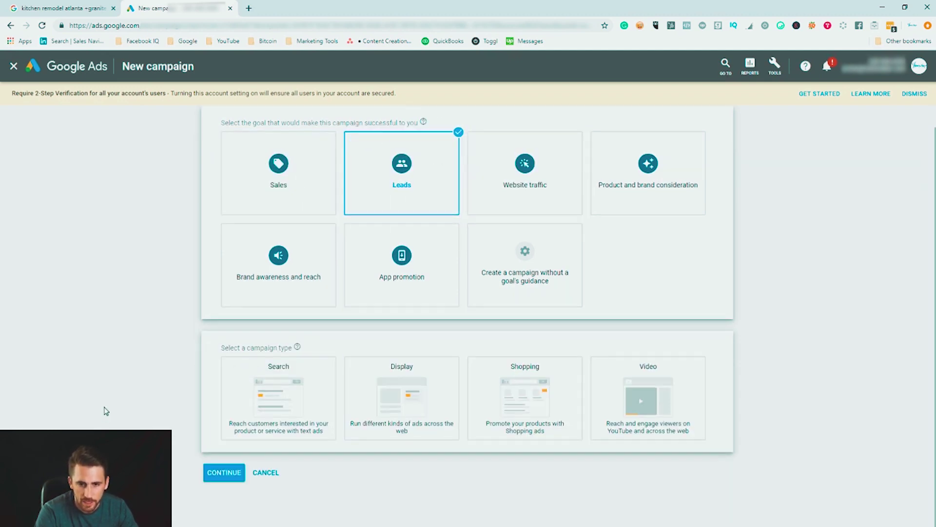
{"action": "left_click", "coordinate": [292, 380]}
{"action": "scroll", "coordinate": [382, 468], "scroll_direction": "down", "scroll_amount": 2}
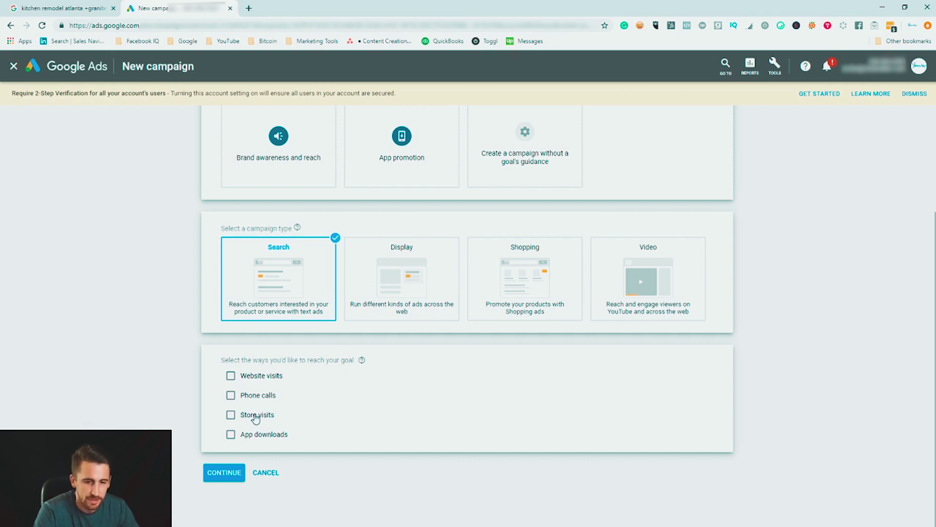
{"action": "left_click", "coordinate": [266, 377]}
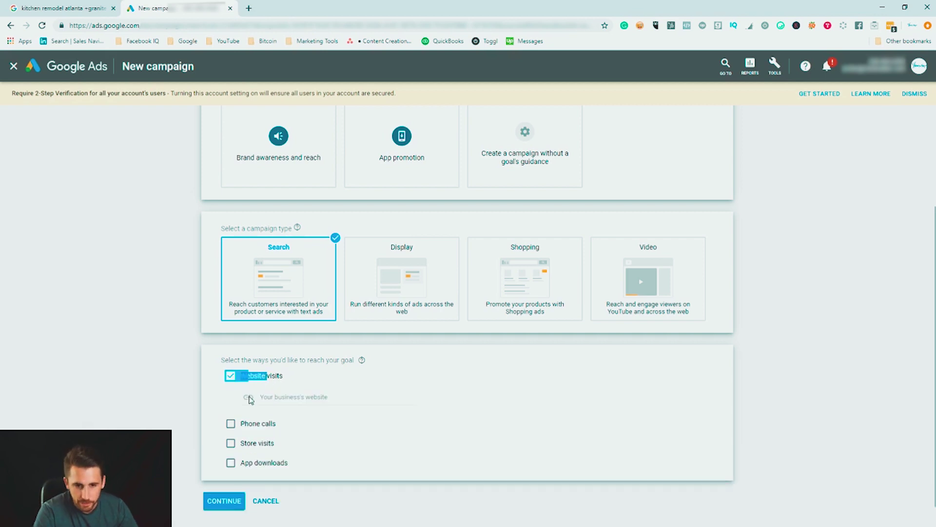
{"action": "type", "text": "HT"}
{"action": "key", "text": "BackSpace"}
{"action": "key", "text": "BackSpace"}
{"action": "left_click", "coordinate": [282, 411]}
{"action": "type", "text": "https://cerealentrepreneur.academy"}
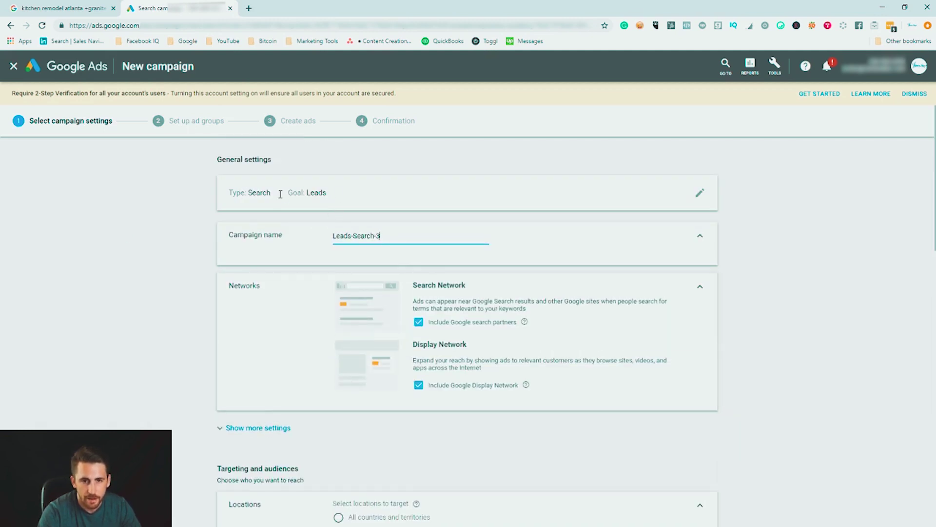
Exclude Google search partners and the Google Display Network from the campaign's networks
{"action": "scroll", "coordinate": [244, 237], "scroll_direction": "down", "scroll_amount": 1}
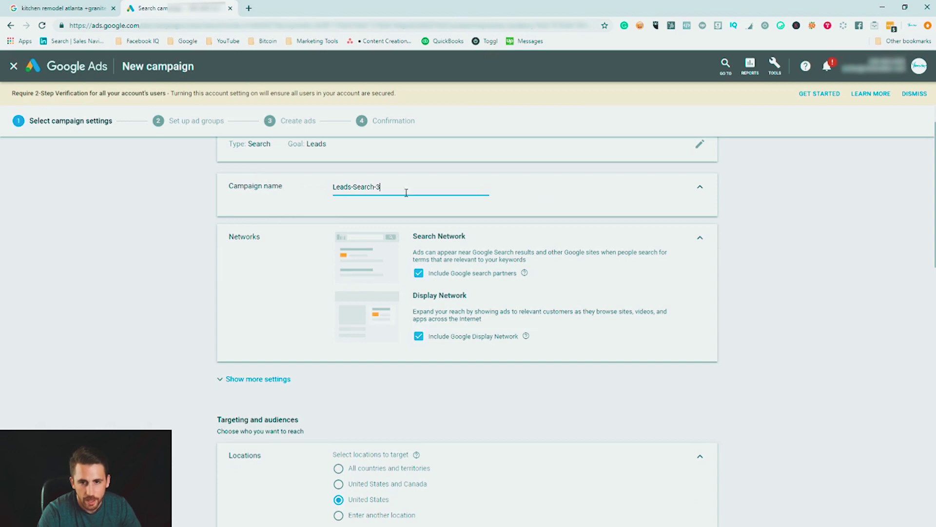
{"action": "left_click", "coordinate": [420, 274]}
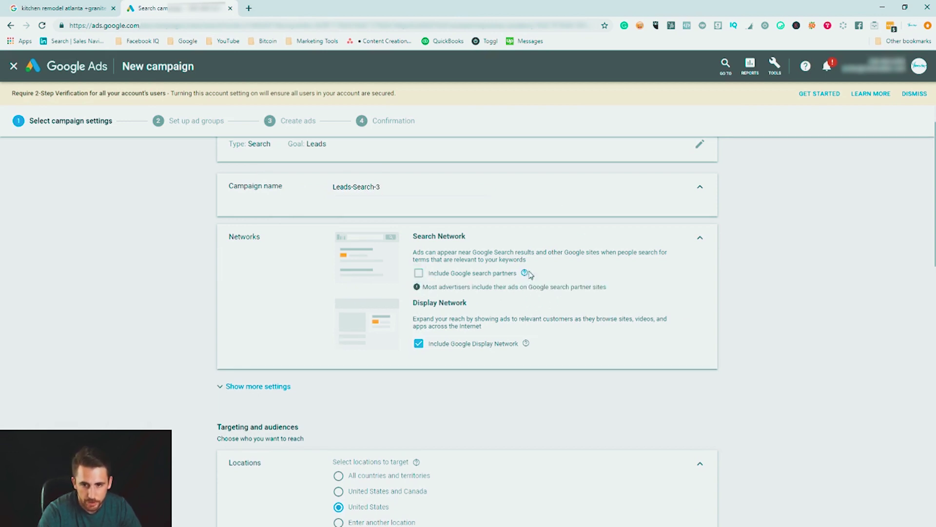
{"action": "mouse_move", "coordinate": [525, 273]}
{"action": "left_click", "coordinate": [446, 344]}
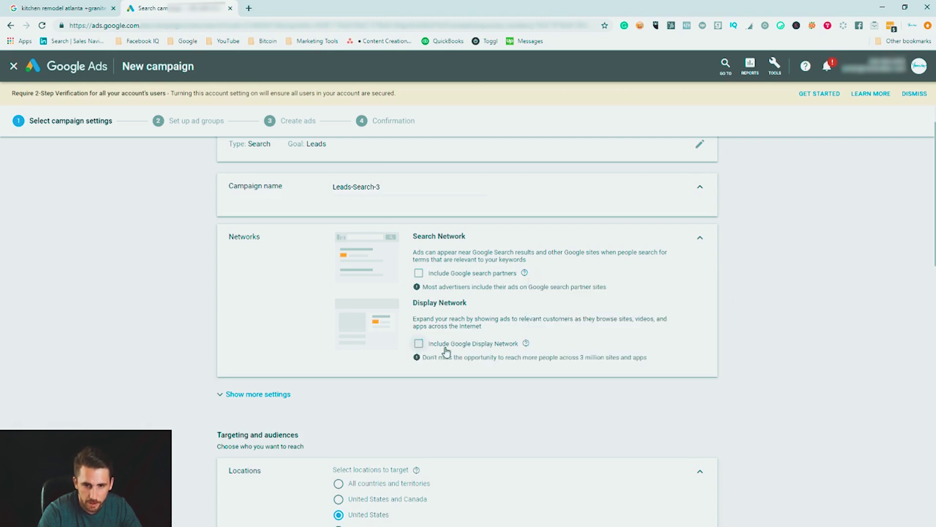
Reveal the additional campaign settings and review the Campaign URL options and Dynamic Search Ads setting without changing them
{"action": "scroll", "coordinate": [322, 329], "scroll_direction": "down", "scroll_amount": 1}
{"action": "scroll", "coordinate": [312, 324], "scroll_direction": "down", "scroll_amount": 2}
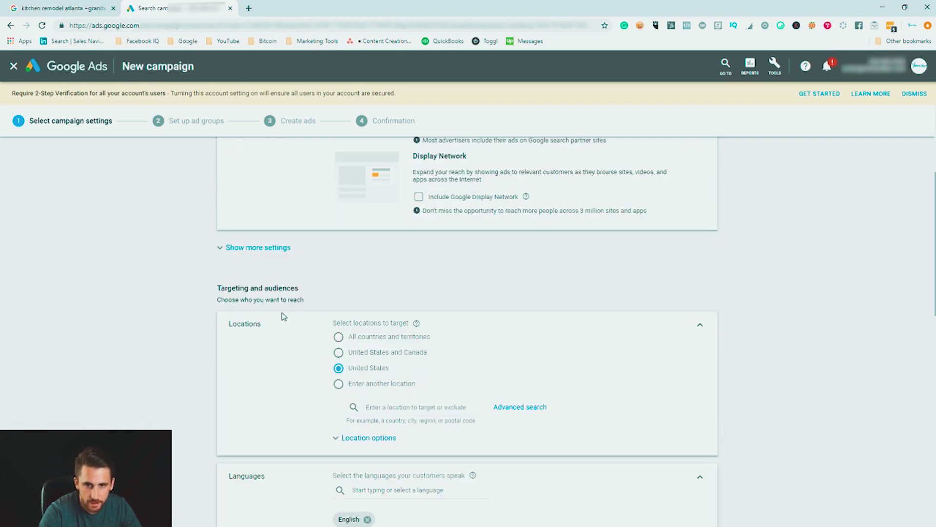
{"action": "scroll", "coordinate": [282, 315], "scroll_direction": "up", "scroll_amount": 4}
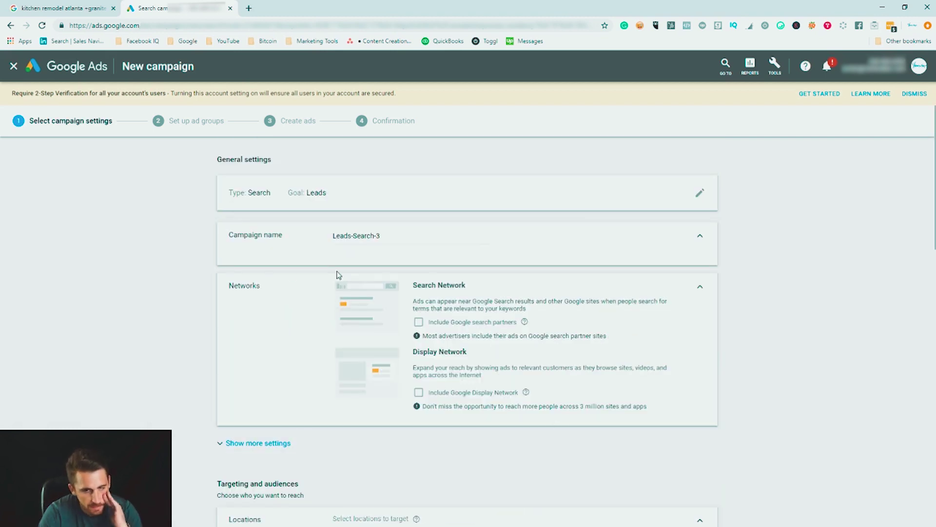
{"action": "scroll", "coordinate": [173, 326], "scroll_direction": "down", "scroll_amount": 3}
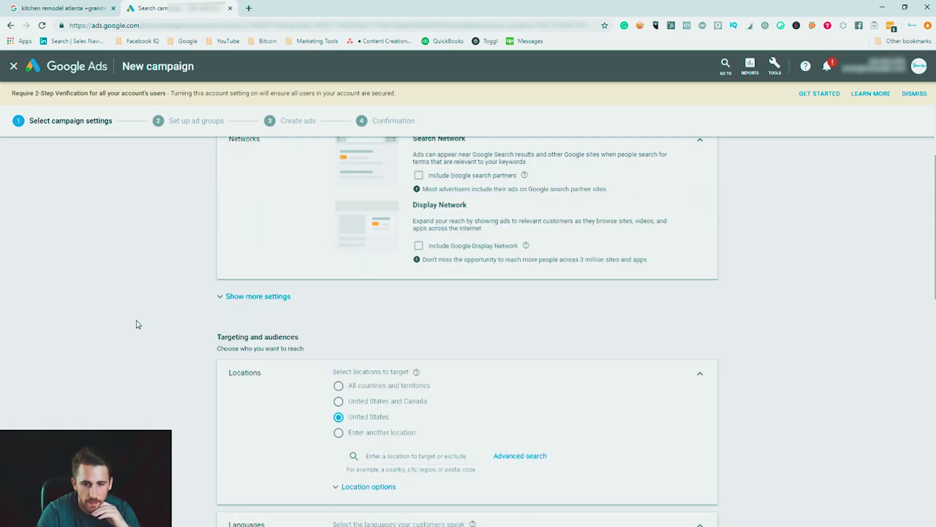
{"action": "scroll", "coordinate": [138, 324], "scroll_direction": "up", "scroll_amount": 1}
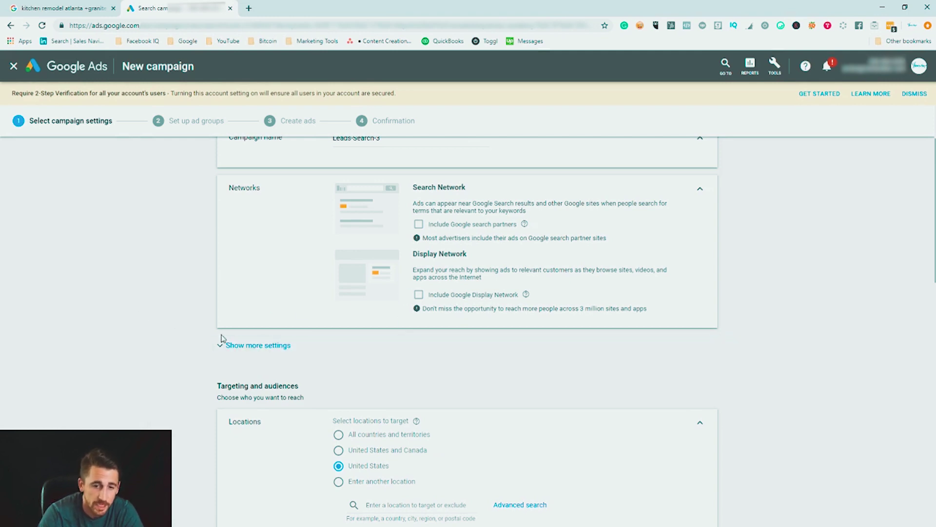
{"action": "left_click", "coordinate": [234, 349]}
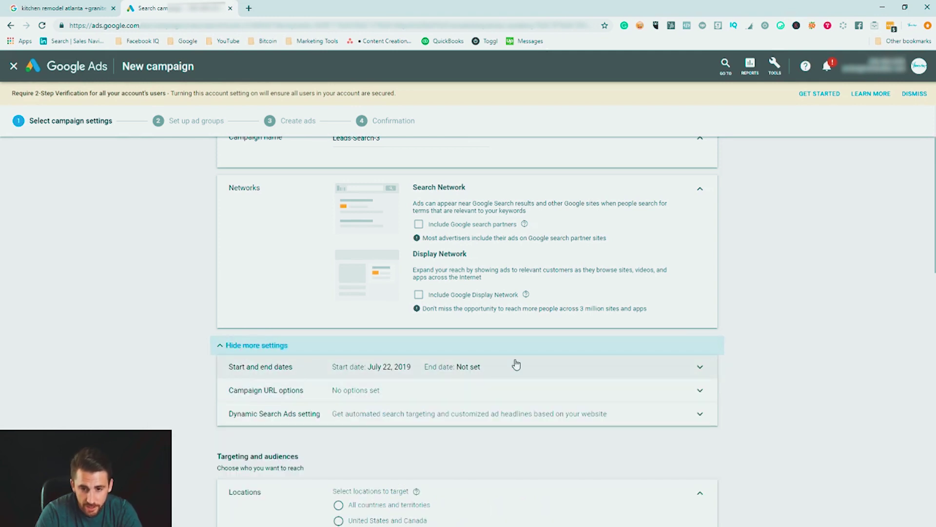
{"action": "left_click", "coordinate": [262, 395]}
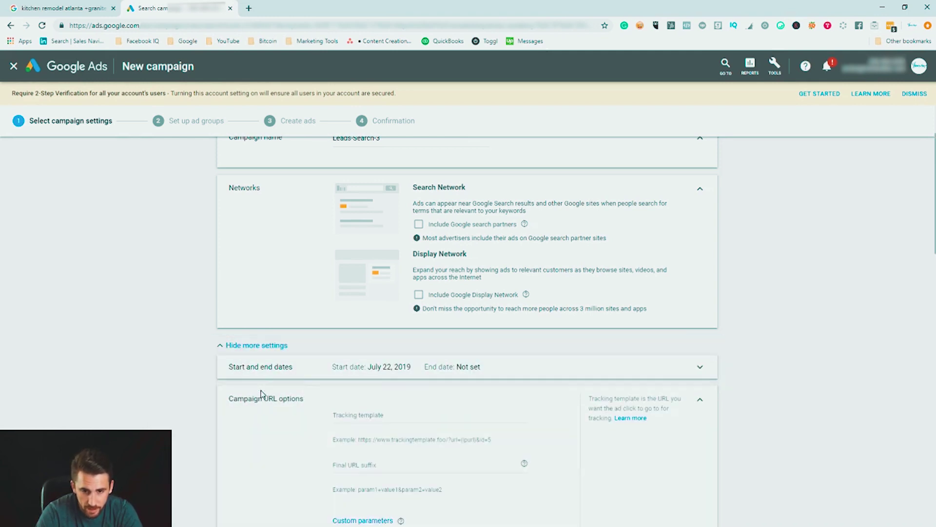
{"action": "scroll", "coordinate": [224, 393], "scroll_direction": "down", "scroll_amount": 4}
{"action": "scroll", "coordinate": [255, 344], "scroll_direction": "up", "scroll_amount": 2}
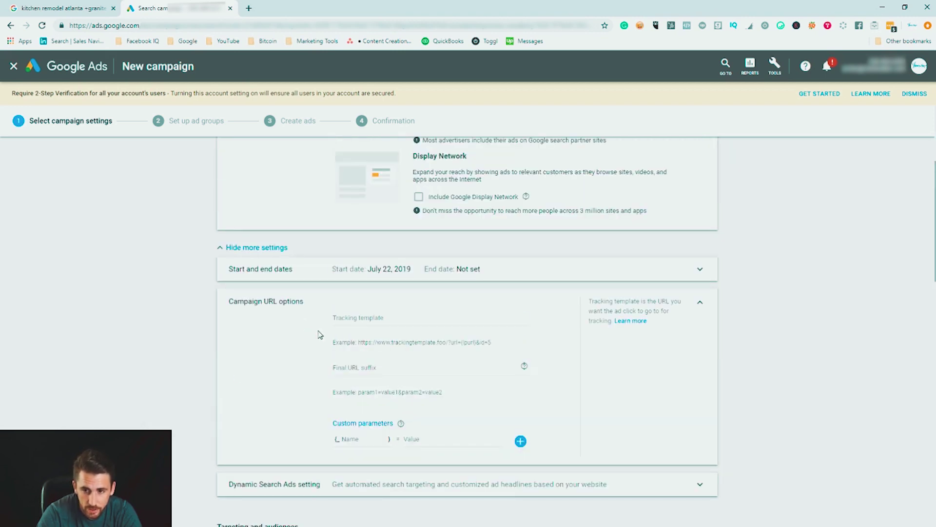
{"action": "left_click", "coordinate": [266, 301]}
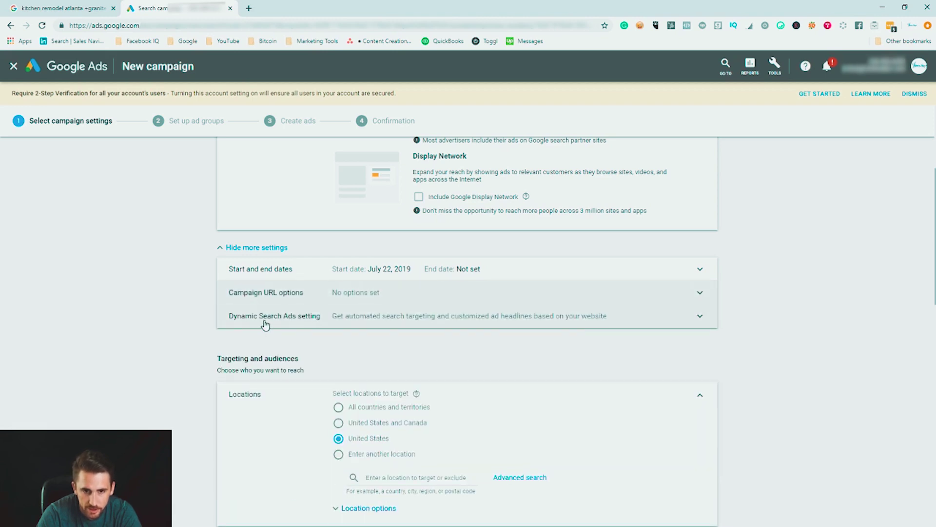
{"action": "left_click", "coordinate": [649, 317]}
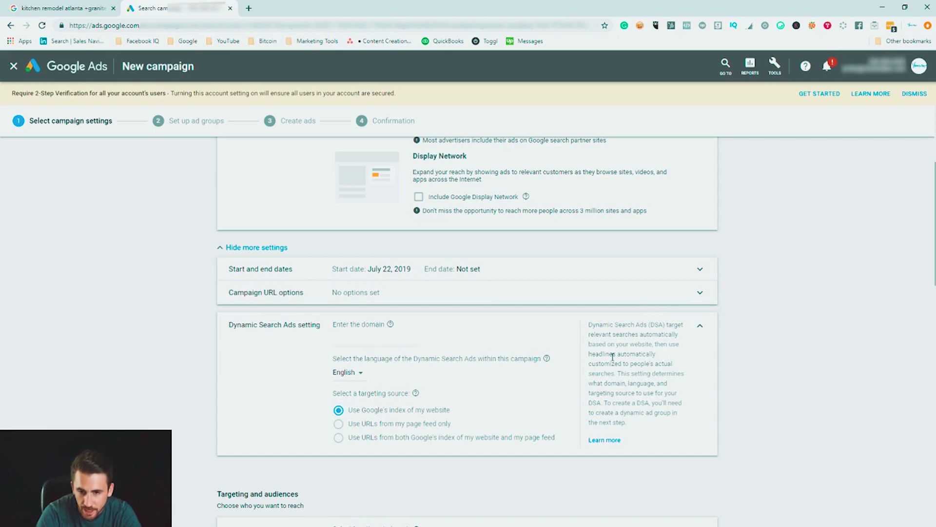
{"action": "left_click", "coordinate": [701, 326]}
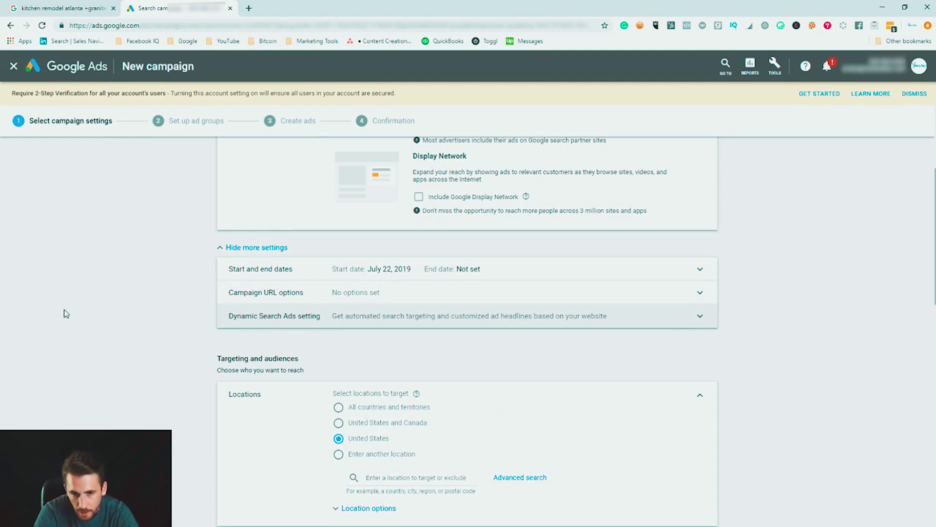
Review the campaign's location, language and audience targeting options, keeping United States and English and adding no audiences
{"action": "scroll", "coordinate": [58, 310], "scroll_direction": "down", "scroll_amount": 3}
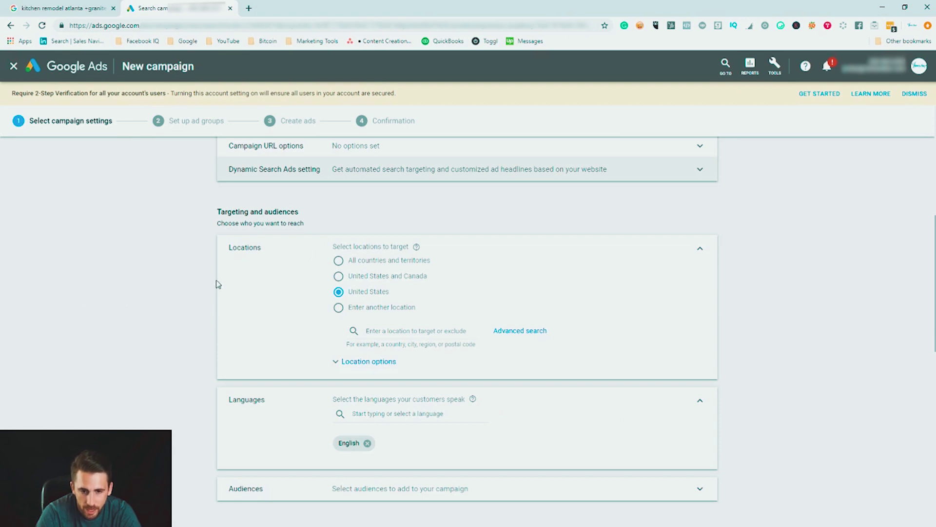
{"action": "scroll", "coordinate": [283, 312], "scroll_direction": "down", "scroll_amount": 4}
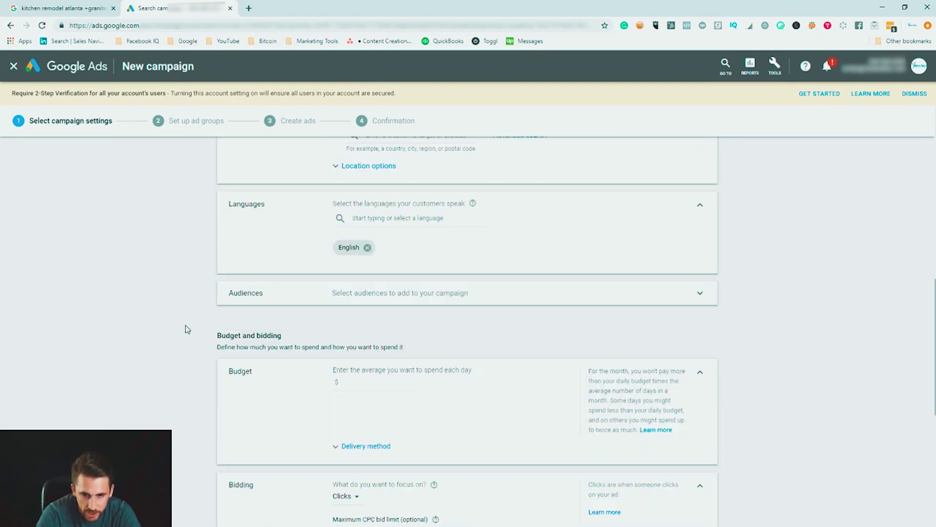
{"action": "left_click", "coordinate": [414, 300]}
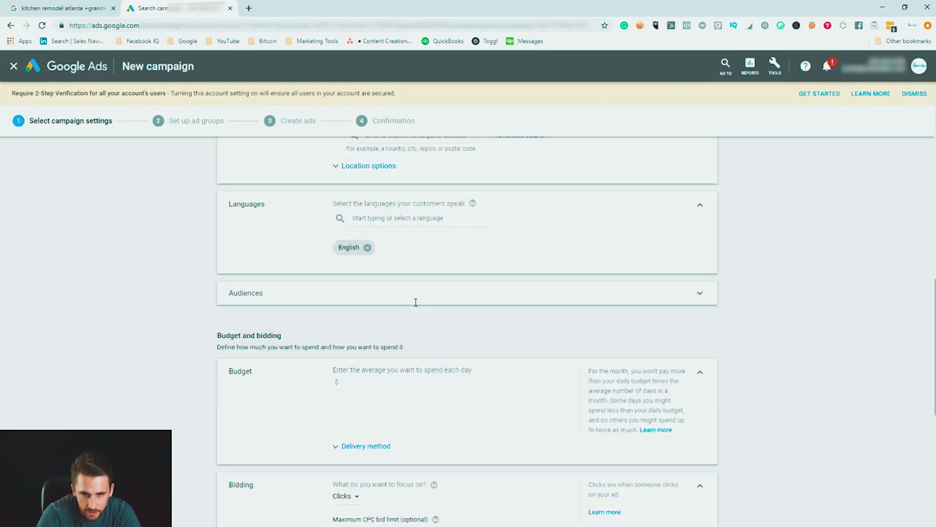
{"action": "scroll", "coordinate": [250, 345], "scroll_direction": "down", "scroll_amount": 4}
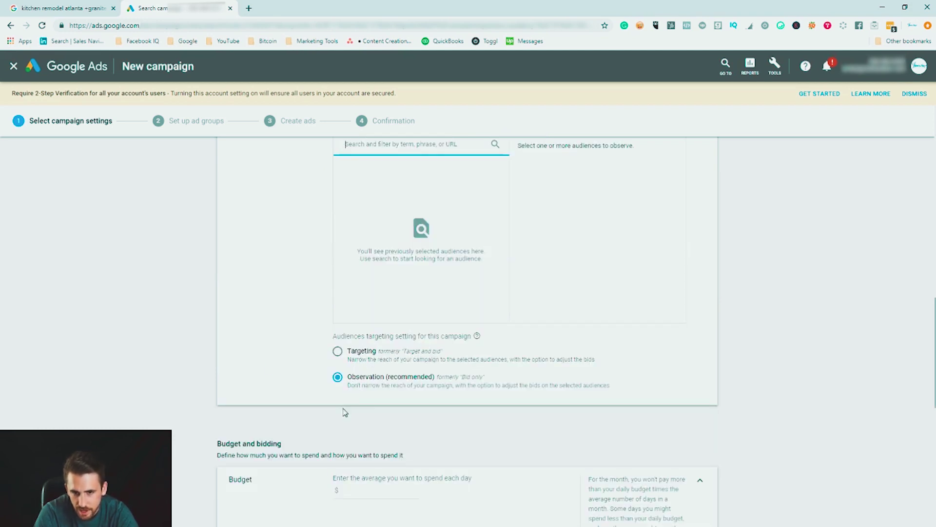
{"action": "scroll", "coordinate": [344, 413], "scroll_direction": "up", "scroll_amount": 6}
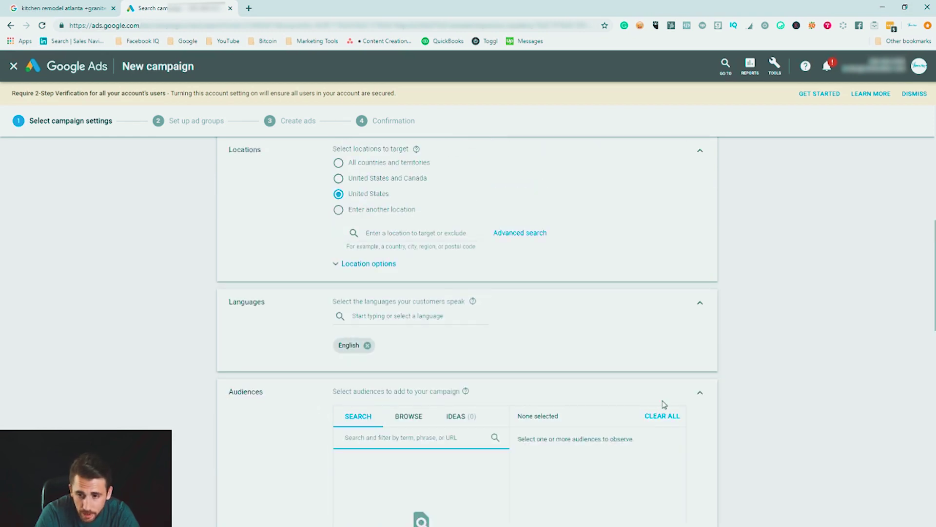
{"action": "left_click", "coordinate": [701, 395]}
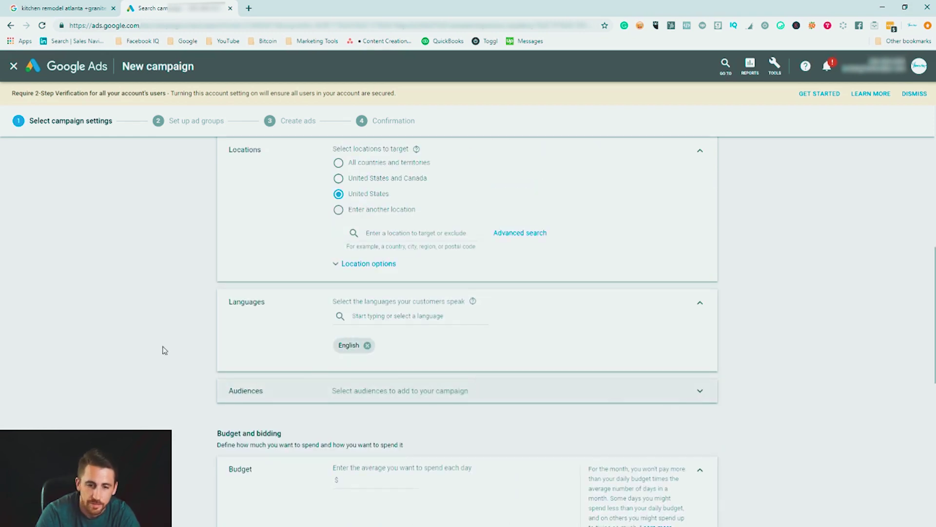
Set the campaign's average daily budget to $10, then review the bidding settings and available ad extensions
{"action": "scroll", "coordinate": [381, 244], "scroll_direction": "down", "scroll_amount": 4}
{"action": "type", "text": "10"}
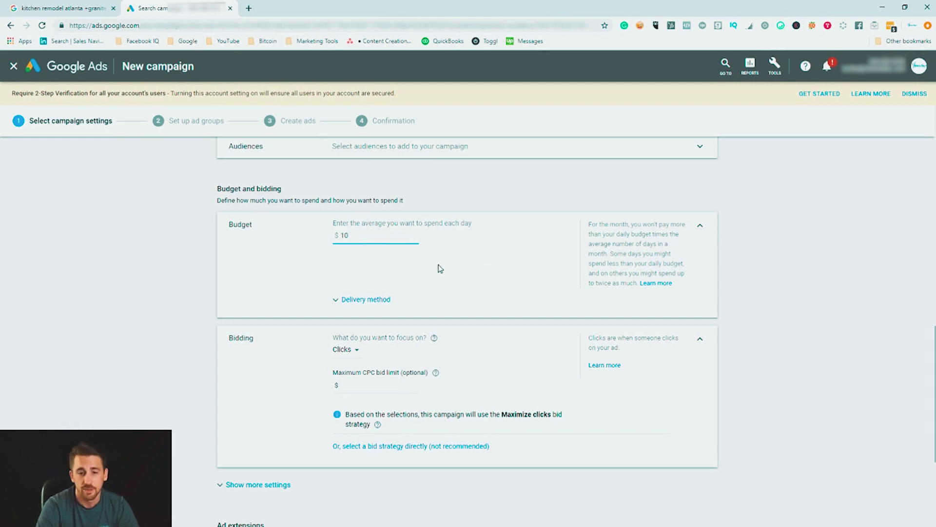
{"action": "scroll", "coordinate": [372, 255], "scroll_direction": "down", "scroll_amount": 3}
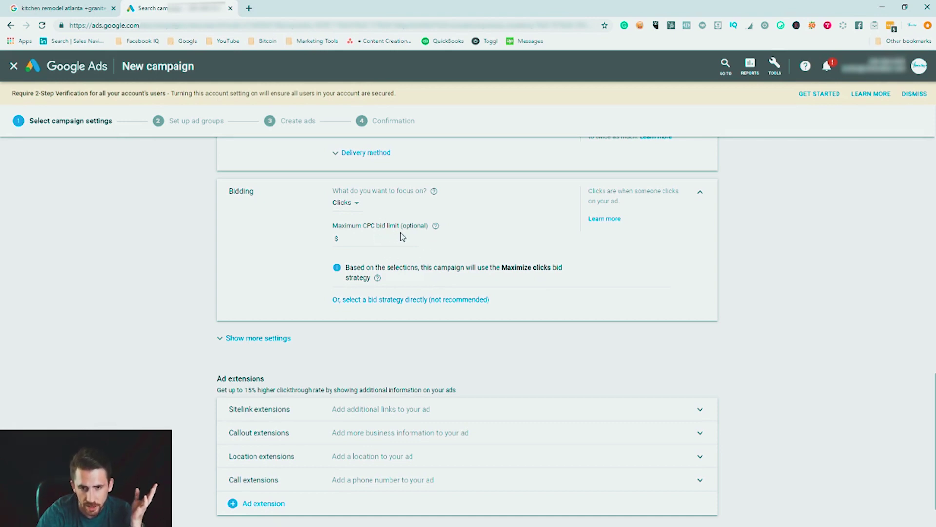
{"action": "scroll", "coordinate": [252, 375], "scroll_direction": "down", "scroll_amount": 1}
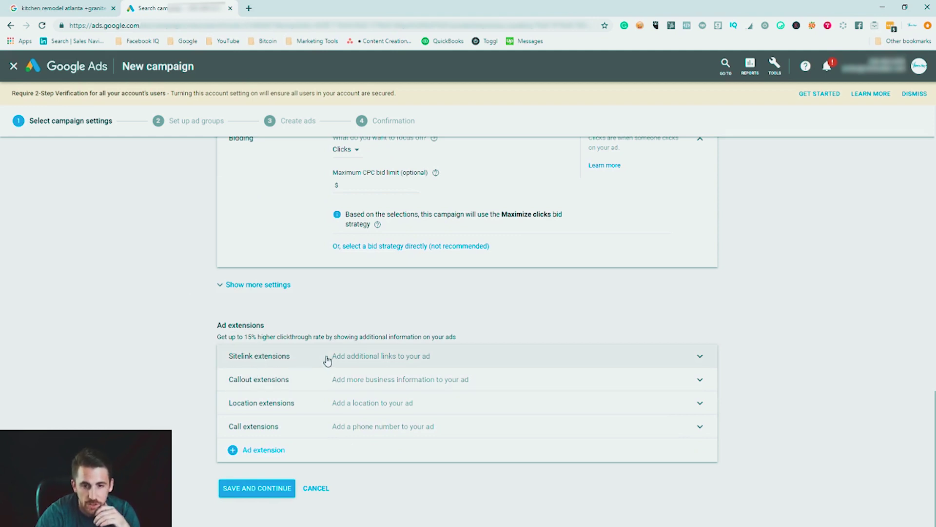
Search Google for sitelink extensions in a new browser tab and open the Nike ad example image
{"action": "left_click", "coordinate": [249, 8]}
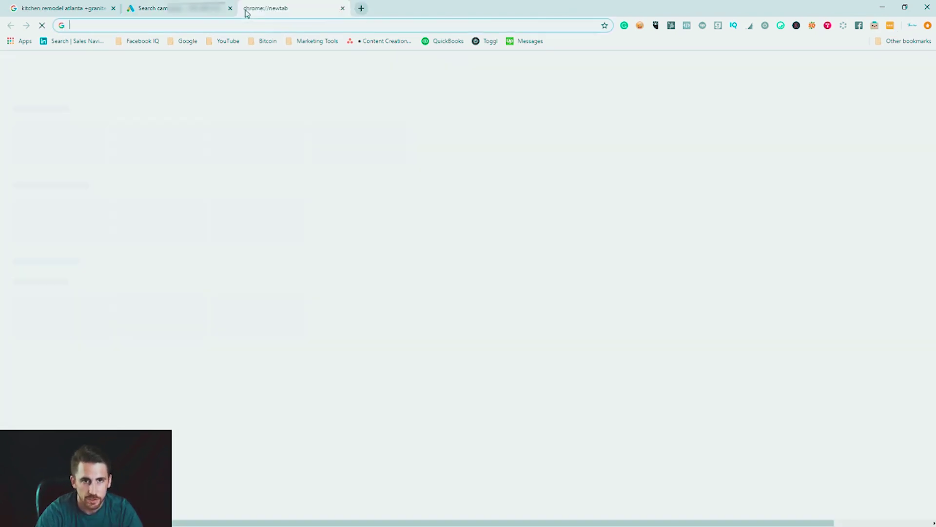
{"action": "type", "text": "site link extent"}
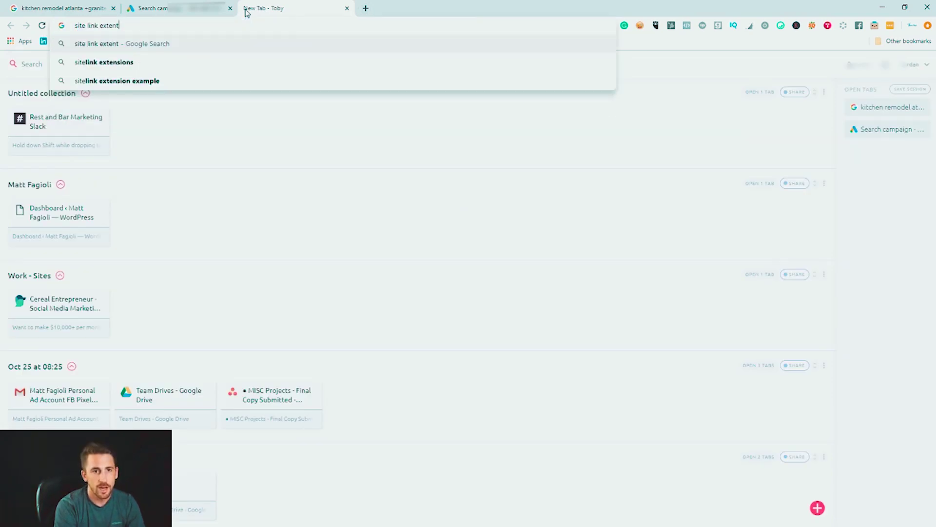
{"action": "key", "text": "Down"}
{"action": "key", "text": "Down"}
{"action": "type", "text": "'"}
{"action": "key", "text": "Return"}
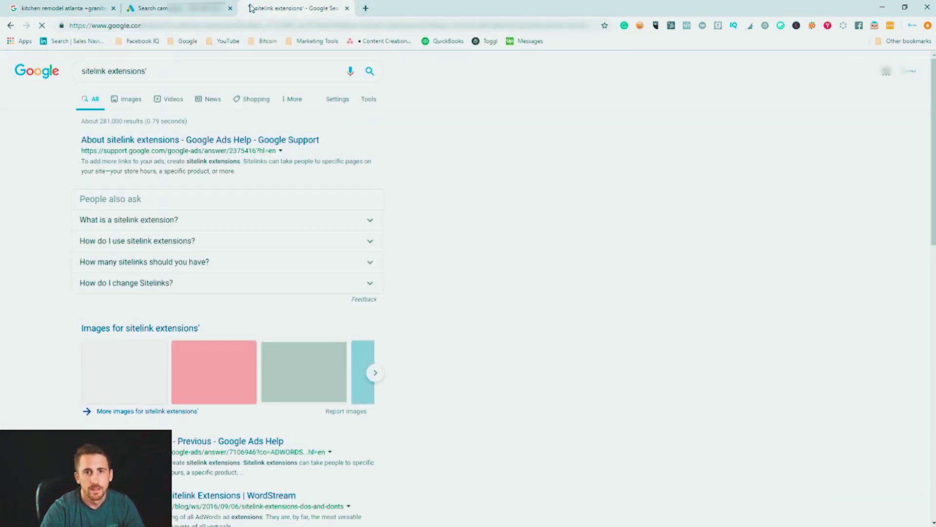
{"action": "left_click", "coordinate": [185, 387]}
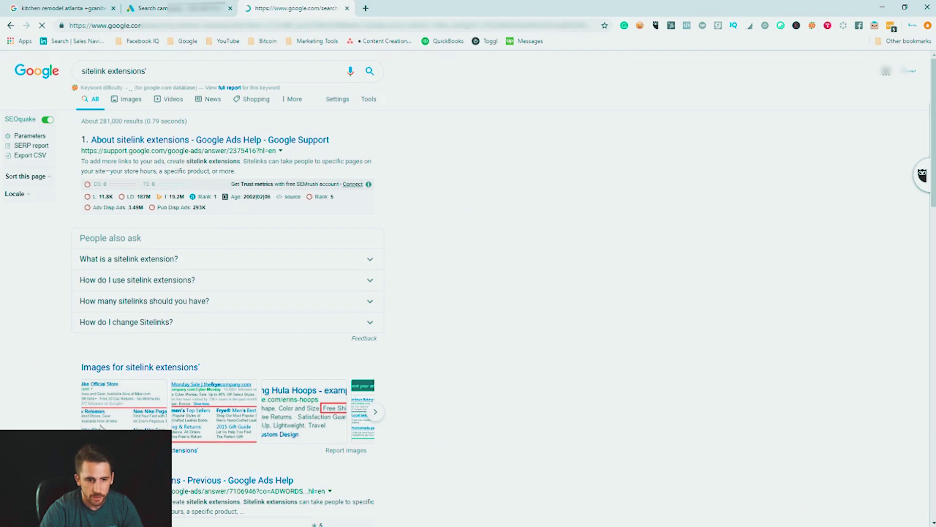
{"action": "left_click", "coordinate": [48, 195]}
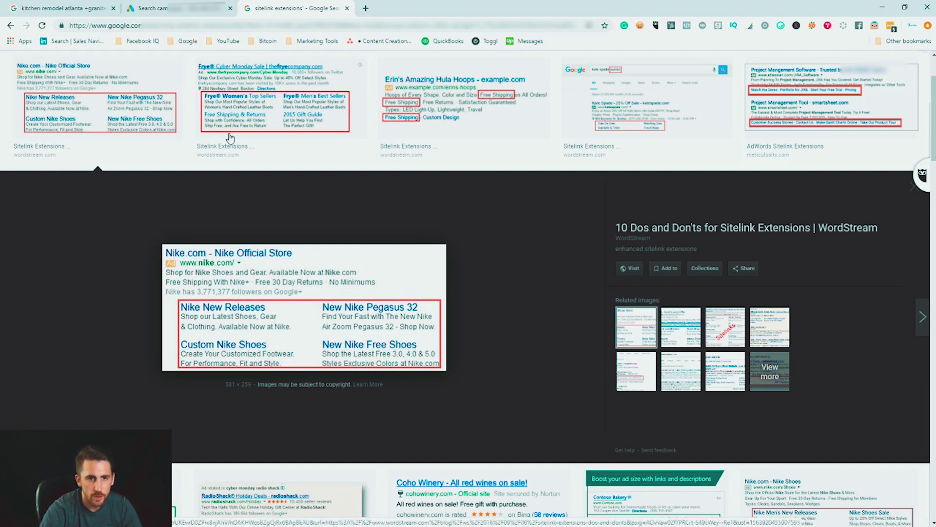
Return to the Google Ads campaign and fill in a new callout extension with FREE TODAY ONLY and Lifetime Guarantee
{"action": "left_click", "coordinate": [155, 8]}
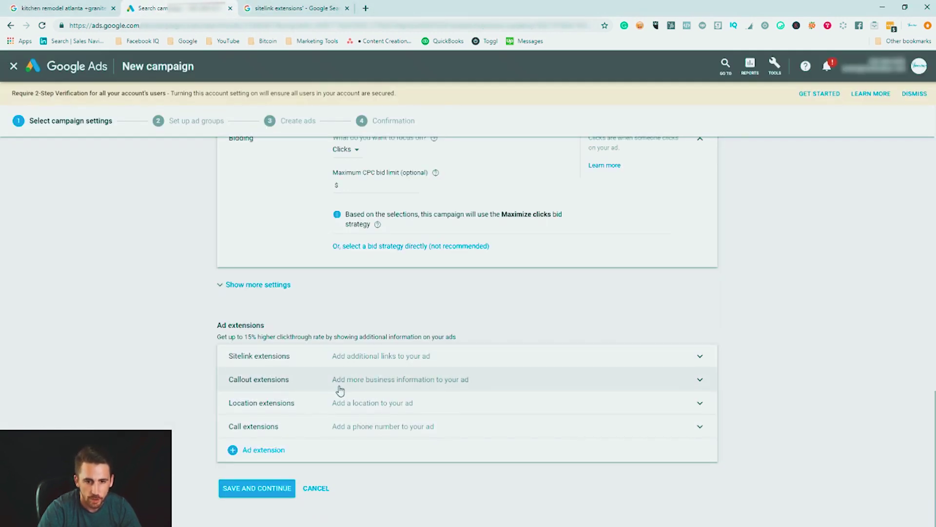
{"action": "left_click", "coordinate": [337, 386]}
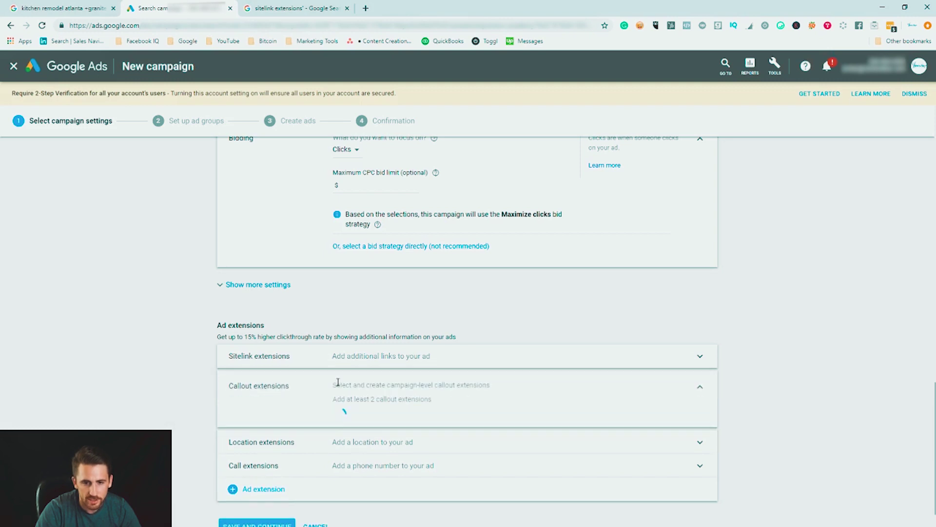
{"action": "key", "text": "ctrl+Tab"}
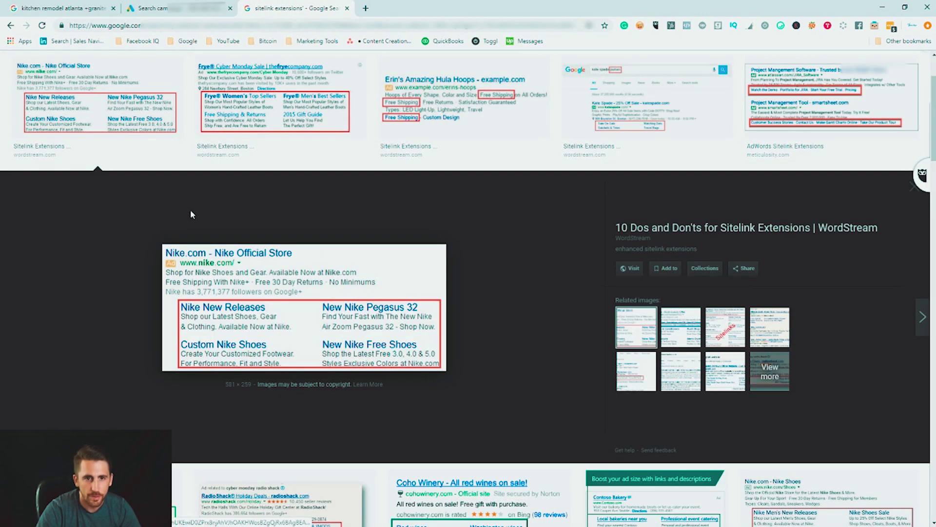
{"action": "left_click", "coordinate": [215, 5]}
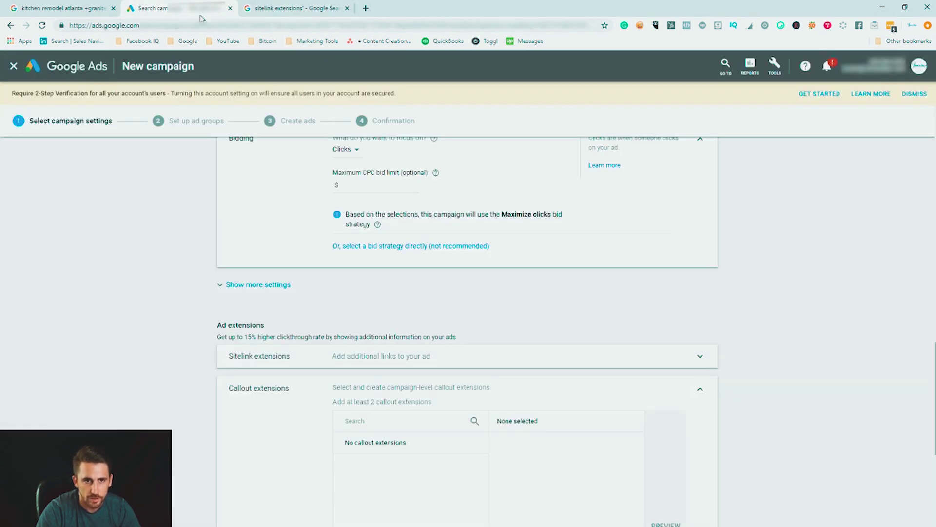
{"action": "scroll", "coordinate": [404, 463], "scroll_direction": "down", "scroll_amount": 3}
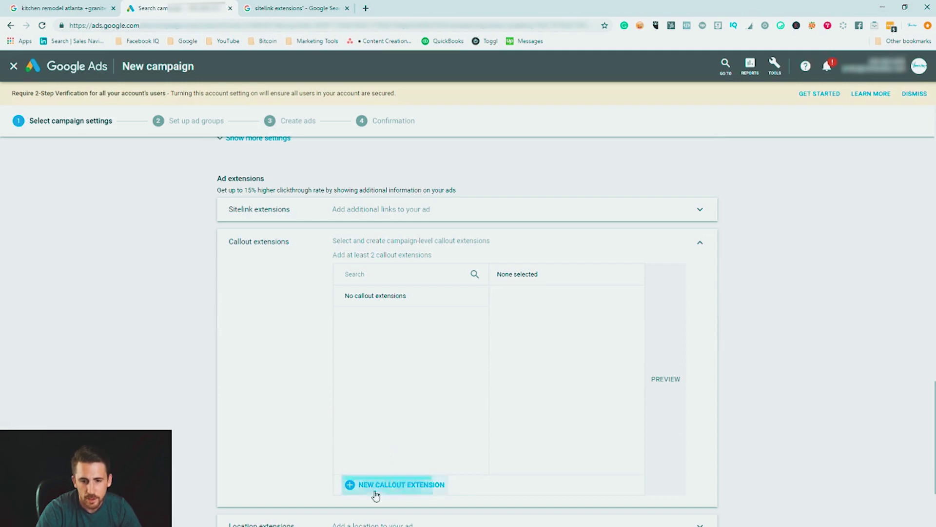
{"action": "left_click", "coordinate": [378, 485]}
{"action": "left_click", "coordinate": [396, 195]}
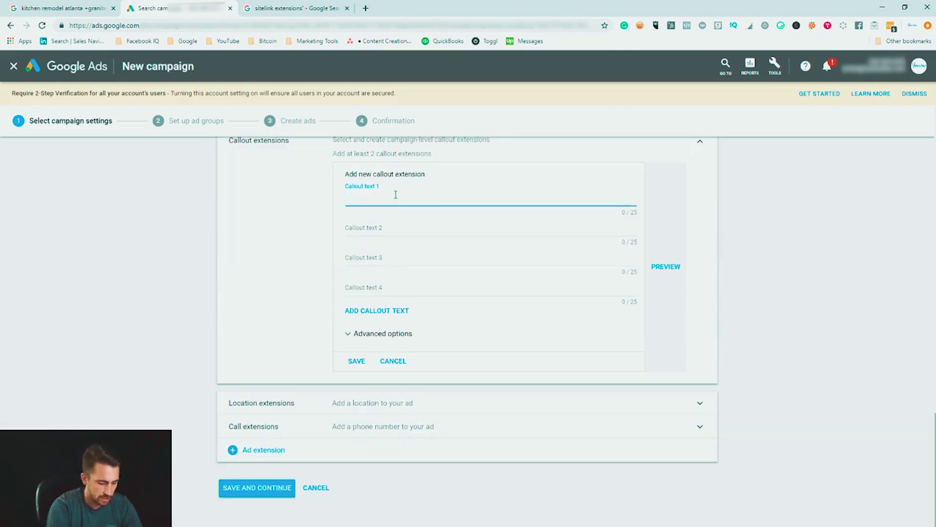
{"action": "type", "text": "FREE TODAY ONLY"}
{"action": "key", "text": "Tab"}
{"action": "type", "text": "1"}
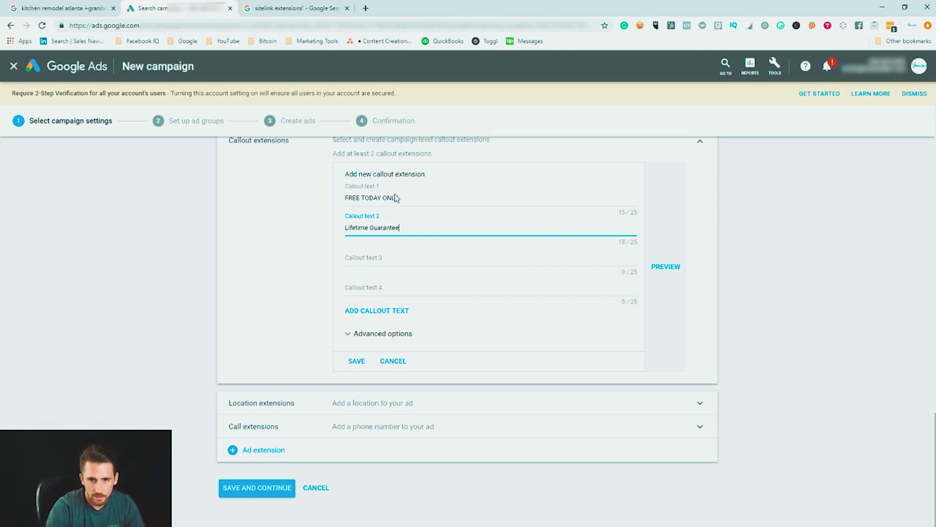
Expand the location and call extension options for review, then save the campaign settings and continue to ad group setup
{"action": "left_click", "coordinate": [268, 408]}
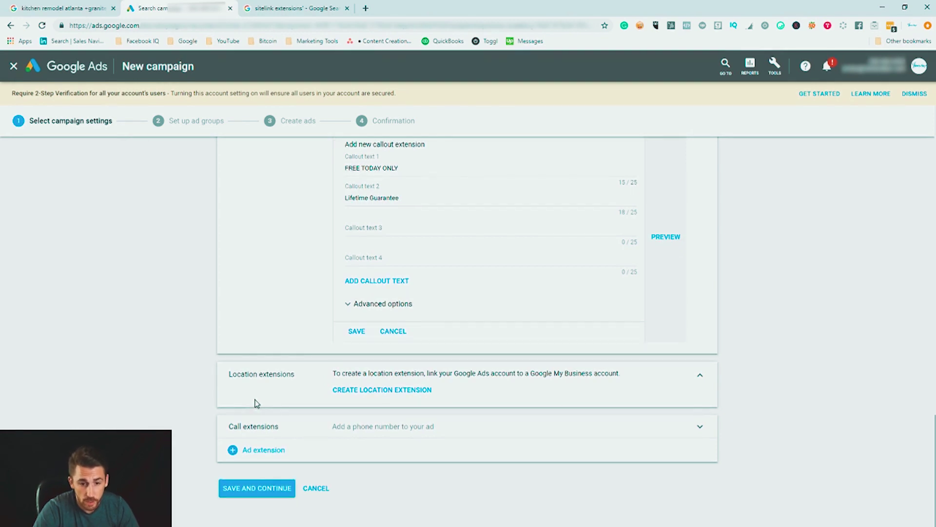
{"action": "left_click", "coordinate": [280, 428]}
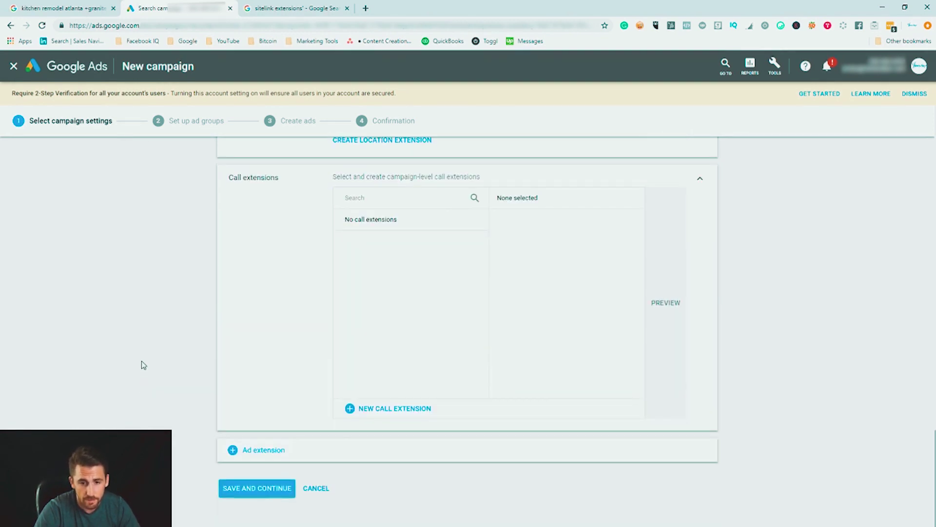
{"action": "left_click", "coordinate": [270, 487]}
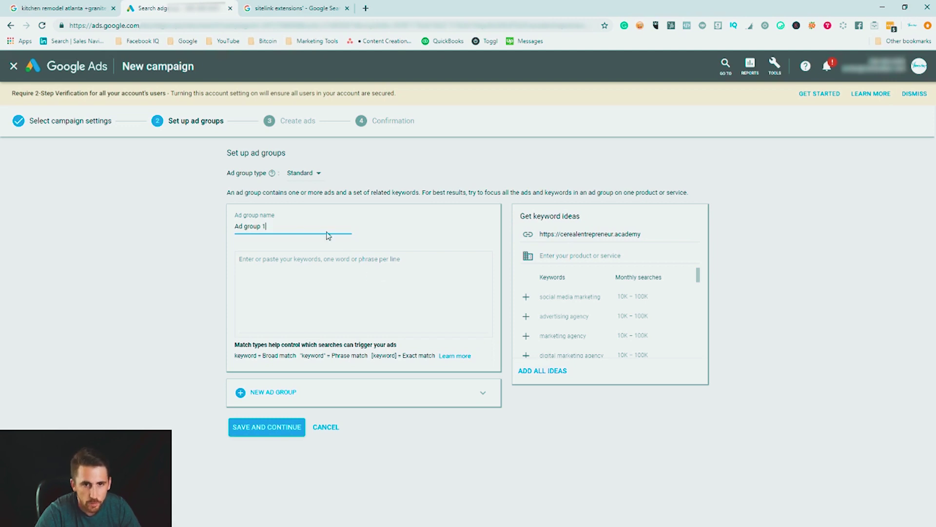
Review the Standard and Dynamic ad group types, keeping Standard selected
{"action": "left_click", "coordinate": [300, 174]}
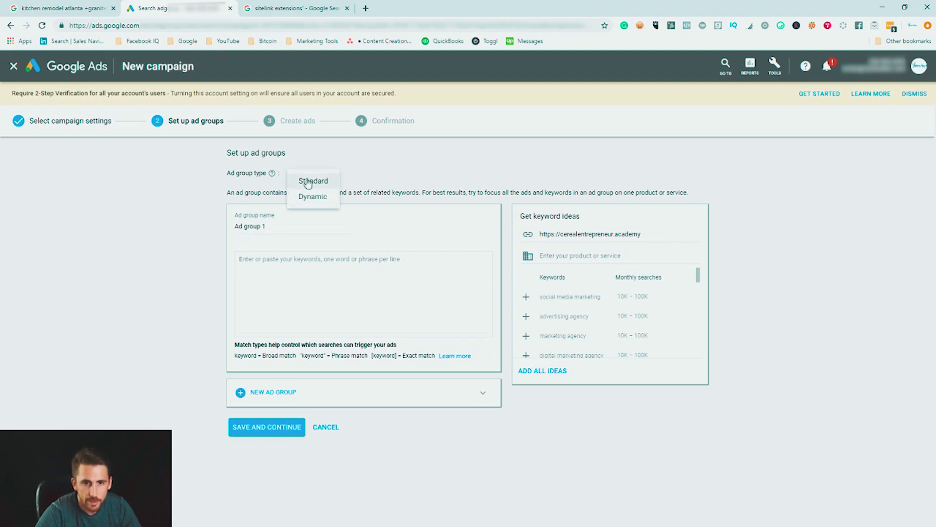
{"action": "left_click", "coordinate": [313, 181]}
{"action": "mouse_move", "coordinate": [272, 177]}
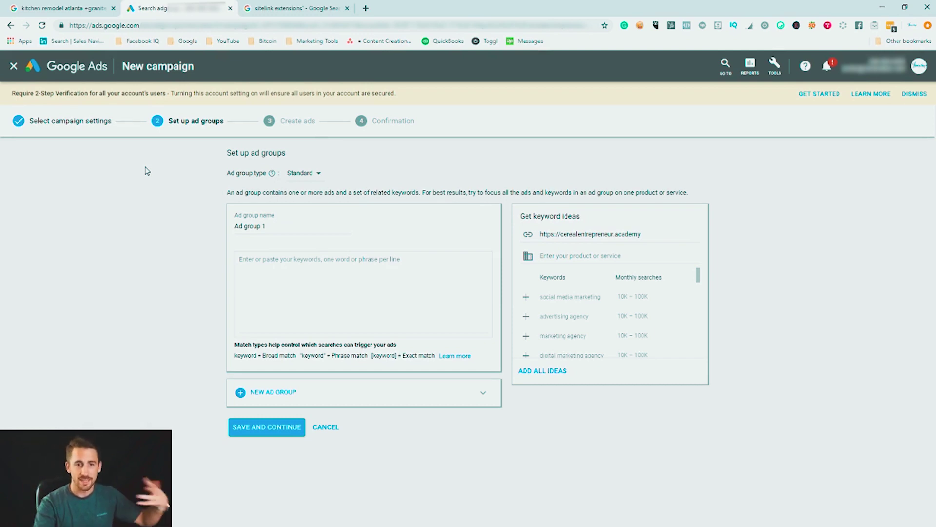
{"action": "left_click", "coordinate": [293, 284]}
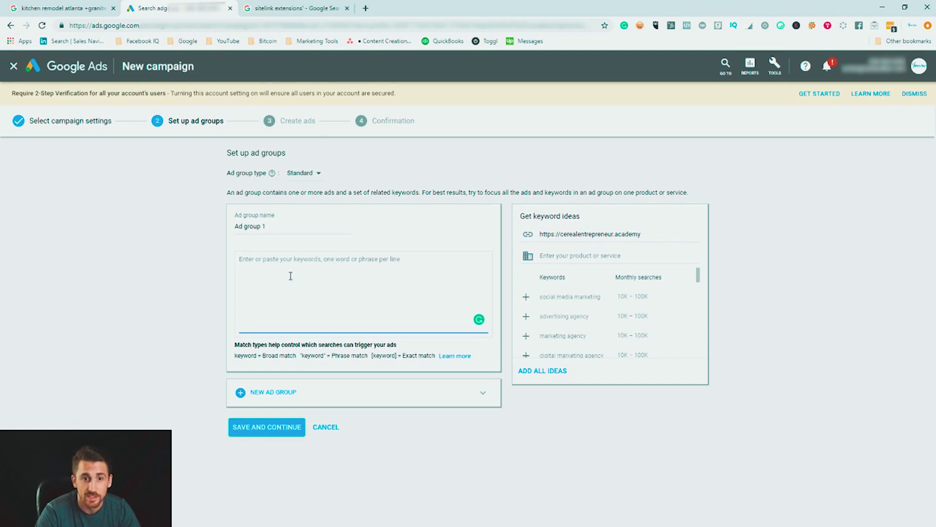
{"action": "left_click", "coordinate": [303, 175]}
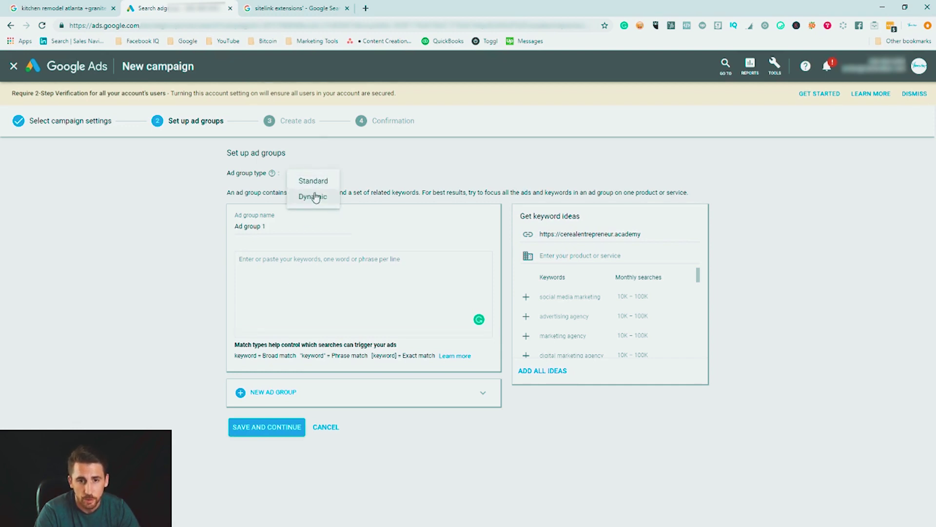
Rename the ad group as Social Media Courses
{"action": "left_click", "coordinate": [273, 229]}
{"action": "left_click_drag", "start_coordinate": [273, 229], "coordinate": [201, 220]}
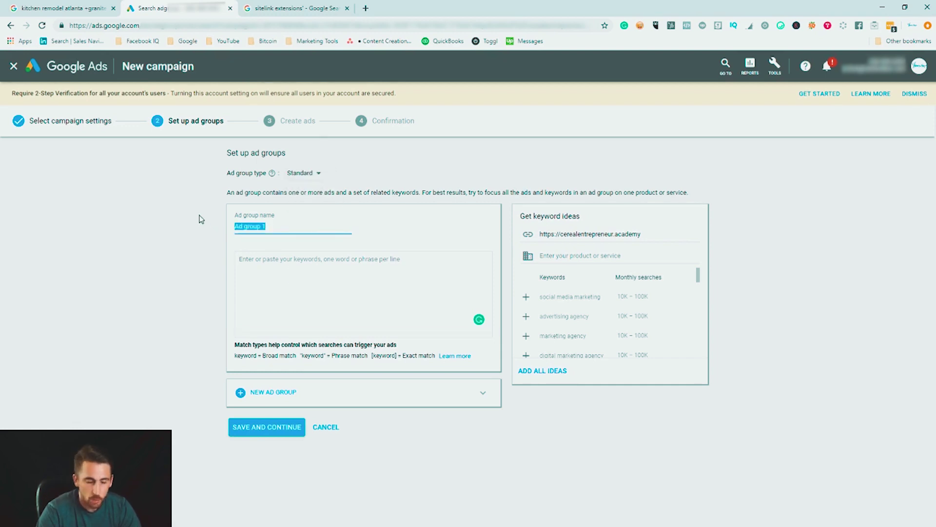
{"action": "type", "text": "Social Media Courses"}
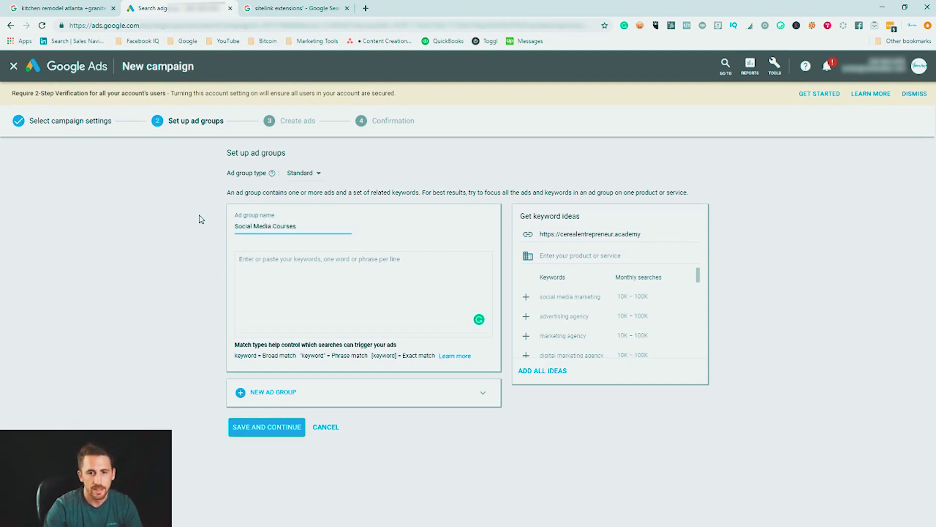
Switch to Excel to view the exported keyword statistics spreadsheet, then return to the ad group's keyword settings
{"action": "left_click", "coordinate": [321, 262]}
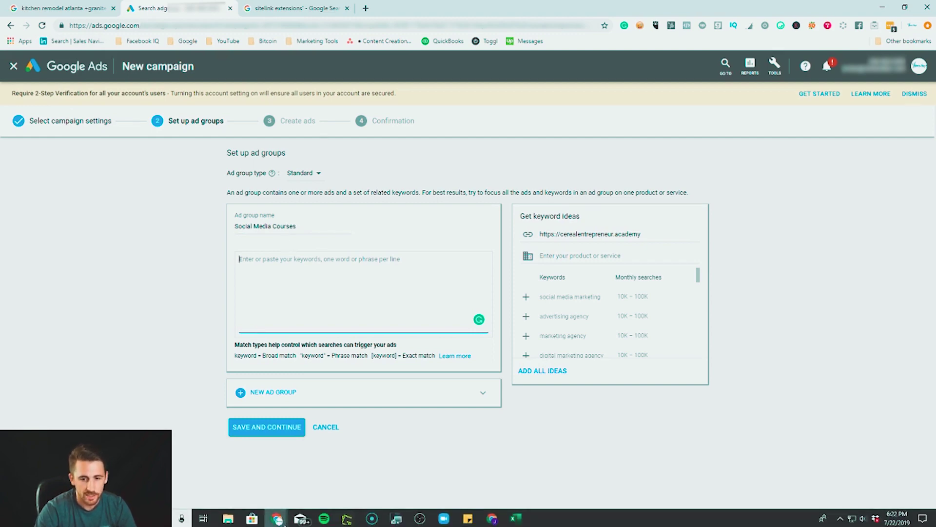
{"action": "left_click", "coordinate": [529, 520]}
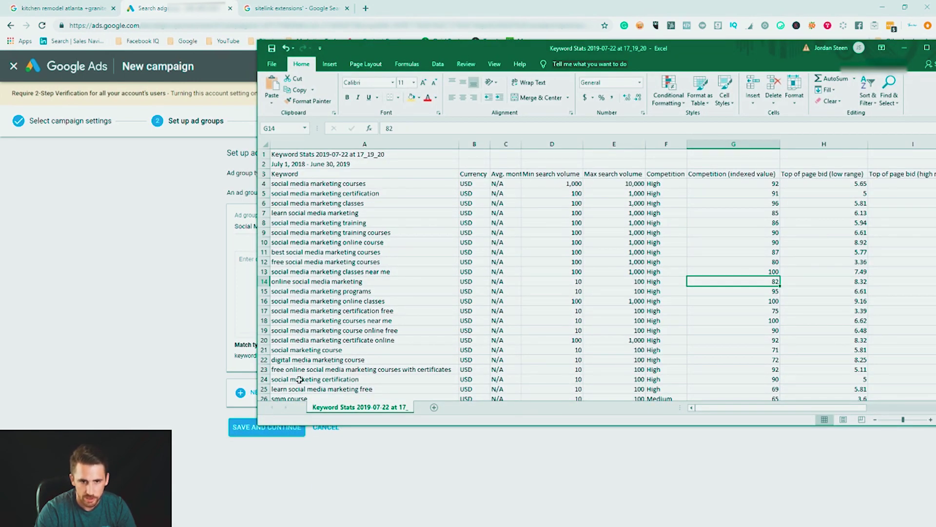
{"action": "left_click", "coordinate": [263, 262]}
{"action": "left_click", "coordinate": [239, 273]}
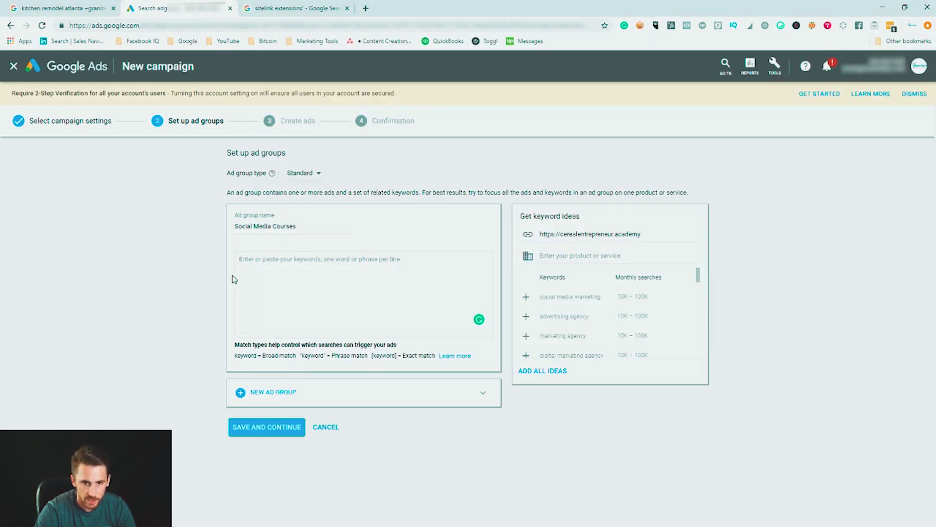
Save the ad group, continue to ad creation, and enter "TOP Social Media Marketing (SMMA)" as Headline 1
{"action": "left_click", "coordinate": [253, 427]}
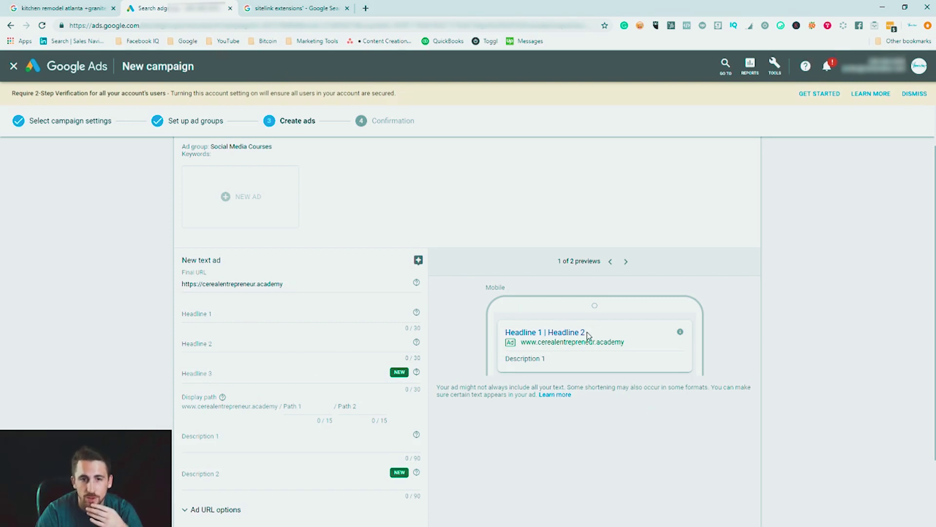
{"action": "left_click", "coordinate": [205, 313]}
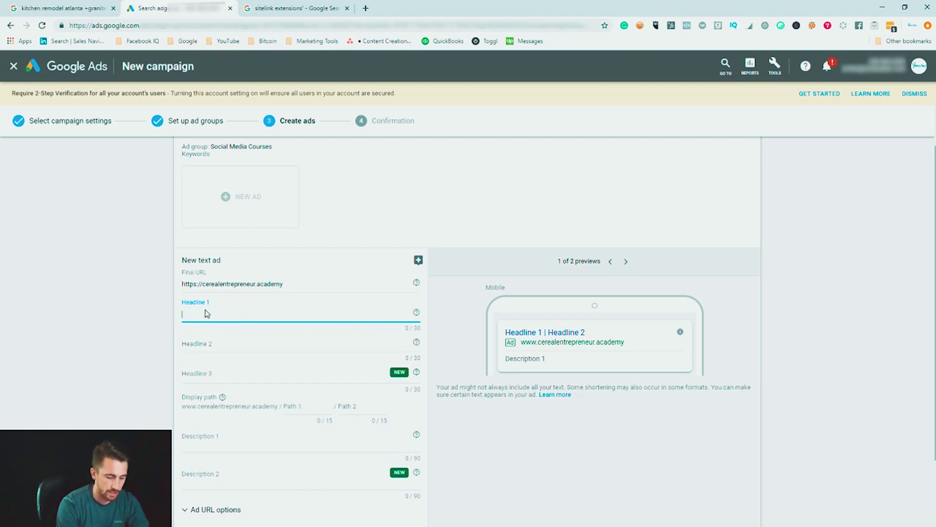
{"action": "type", "text": "TOP"}
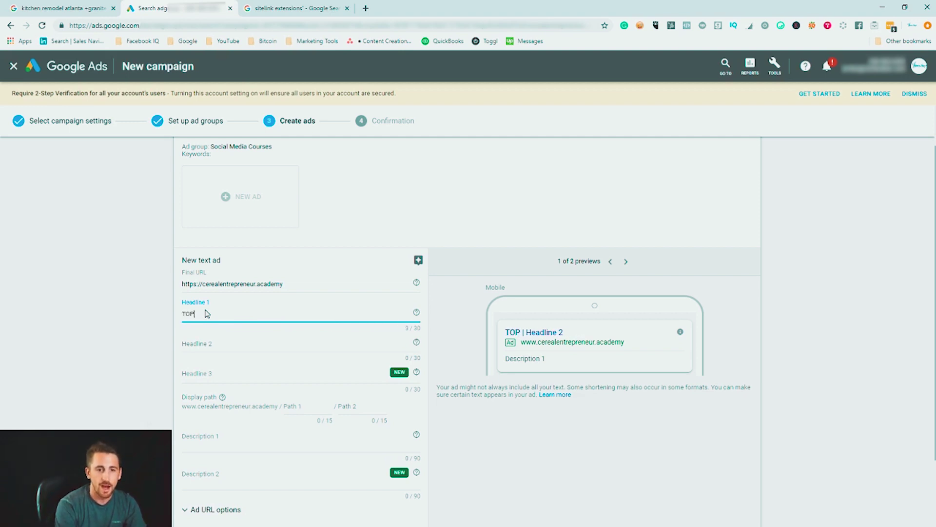
{"action": "type", "text": " Social Medi"}
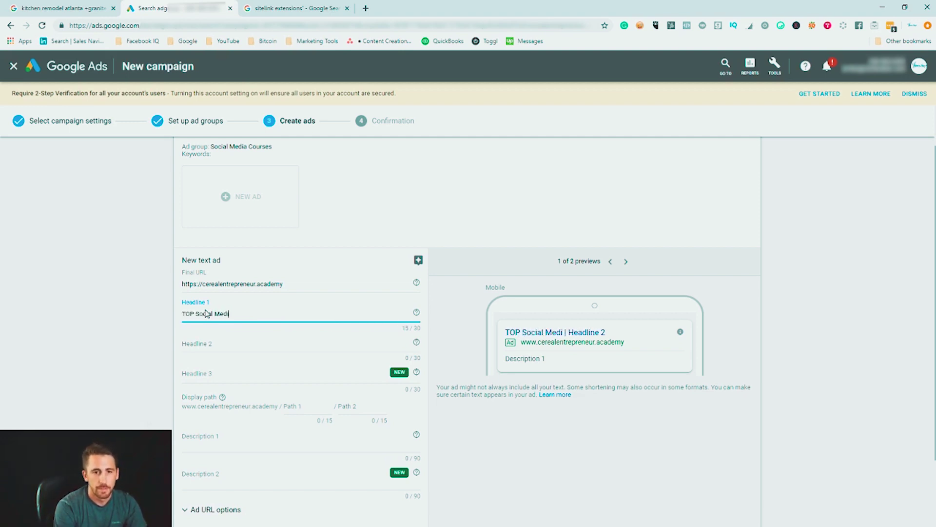
{"action": "type", "text": "a Marketing (SMMA)"}
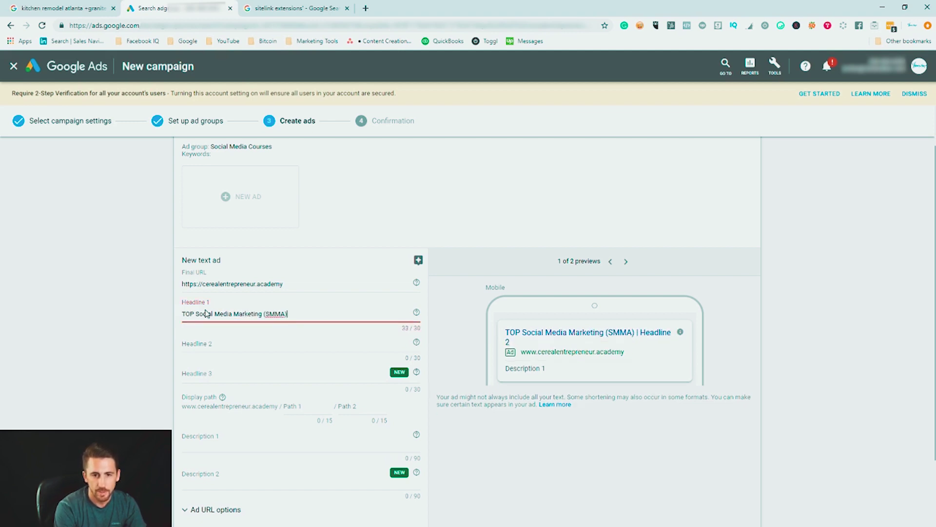
Shorten Headline 1 so that it reads "TOP Social Media Course"
{"action": "key", "text": "BackSpace"}
{"action": "key", "text": "BackSpace"}
{"action": "key", "text": "BackSpace"}
{"action": "key", "text": "BackSpace"}
{"action": "key", "text": "BackSpace"}
{"action": "key", "text": "BackSpace"}
{"action": "key", "text": "BackSpace"}
{"action": "key", "text": "BackSpace"}
{"action": "key", "text": "BackSpace"}
{"action": "key", "text": "BackSpace"}
{"action": "key", "text": "BackSpace"}
{"action": "key", "text": "BackSpace"}
{"action": "key", "text": "BackSpace"}
{"action": "key", "text": "BackSpace"}
{"action": "key", "text": "BackSpace"}
{"action": "key", "text": "BackSpace"}
{"action": "key", "text": "BackSpace"}
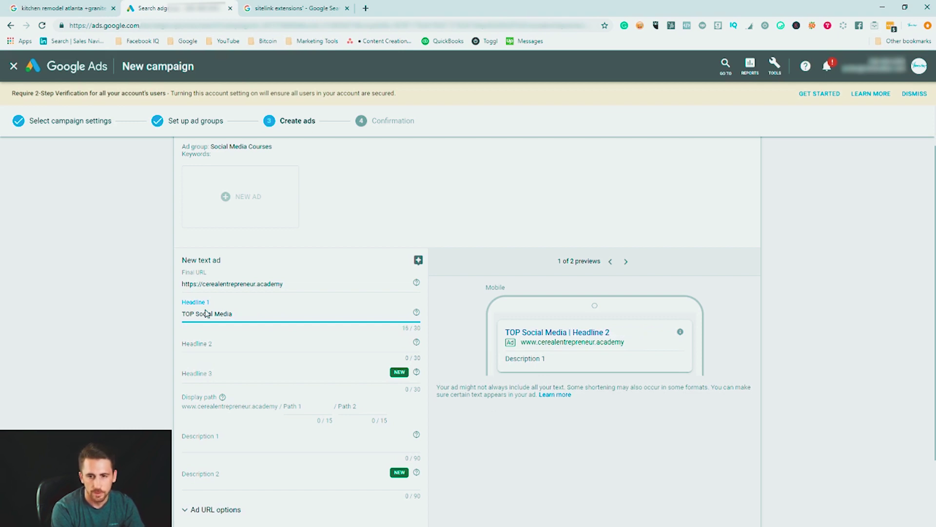
{"action": "type", "text": "Course"}
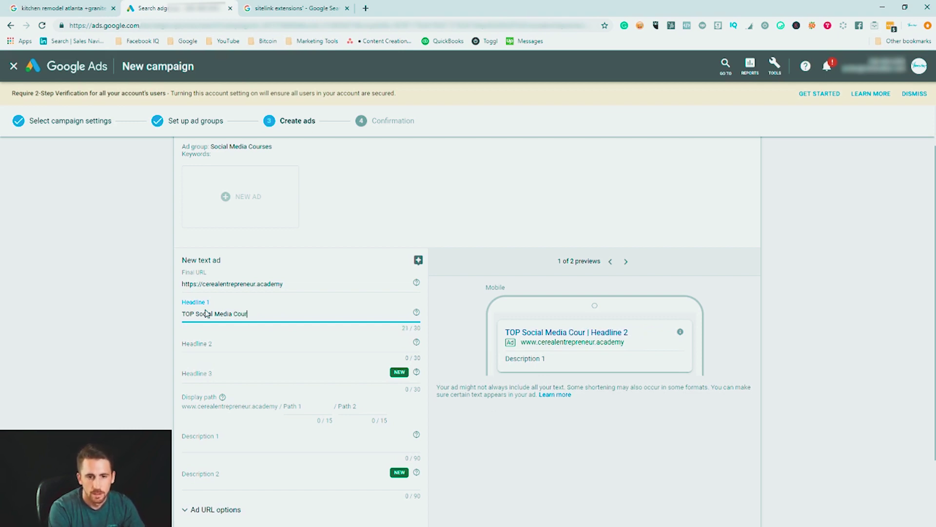
Enter "SMMA Training" as Headline 2 and add 2019 to the end of Headline 1
{"action": "left_click", "coordinate": [200, 352]}
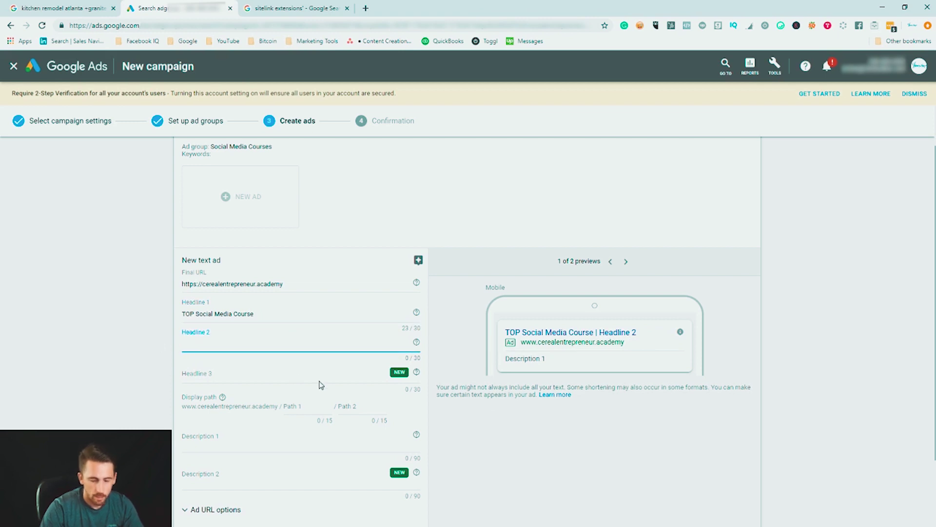
{"action": "type", "text": "SMMA"}
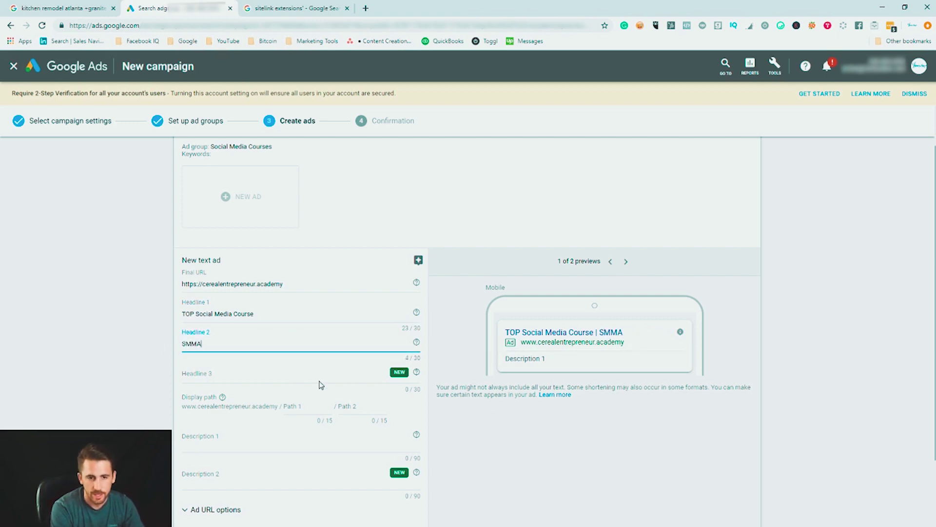
{"action": "type", "text": " Training"}
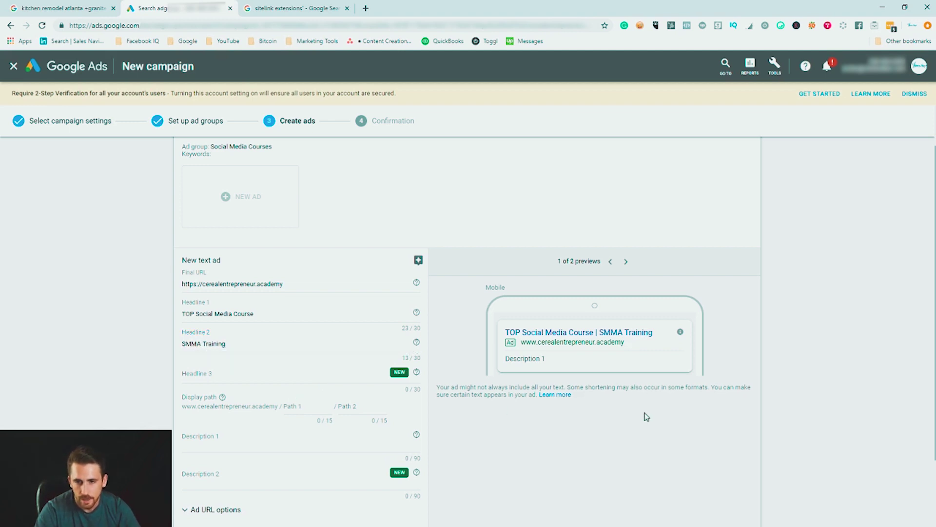
{"action": "left_click", "coordinate": [260, 316]}
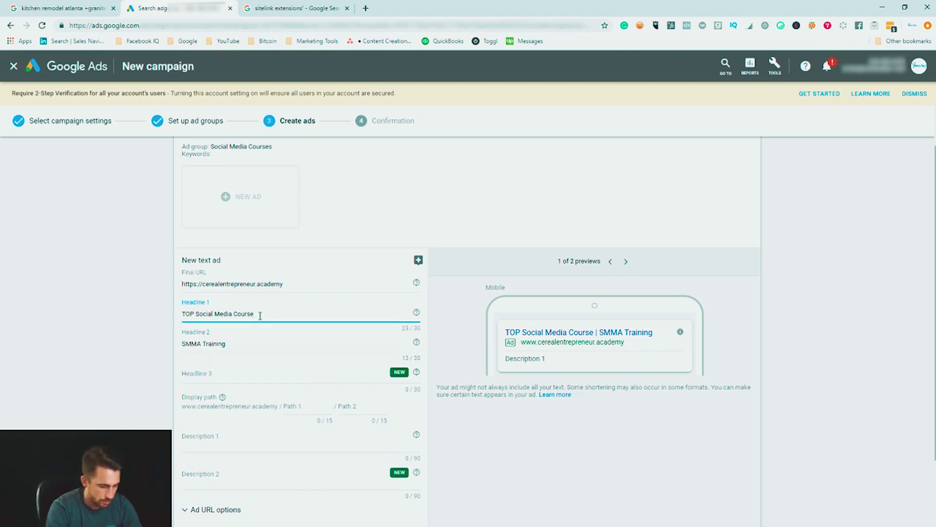
{"action": "type", "text": "2019"}
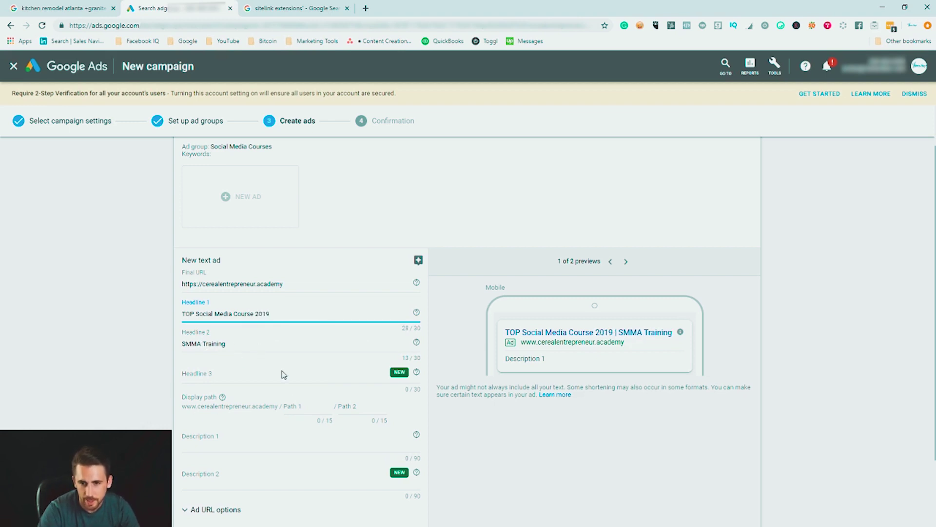
Leave Headline 3 empty and set the first part of the display path to smma
{"action": "left_click", "coordinate": [197, 375]}
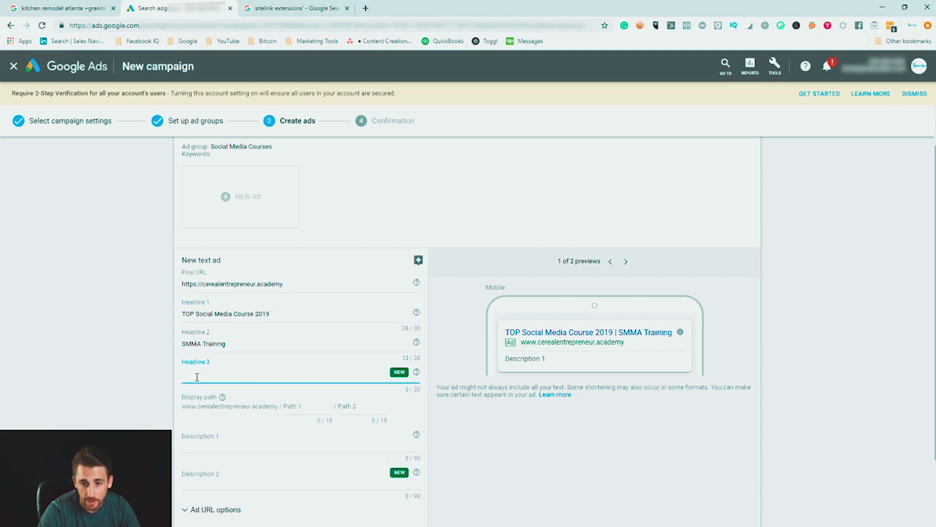
{"action": "scroll", "coordinate": [89, 370], "scroll_direction": "down", "scroll_amount": 2}
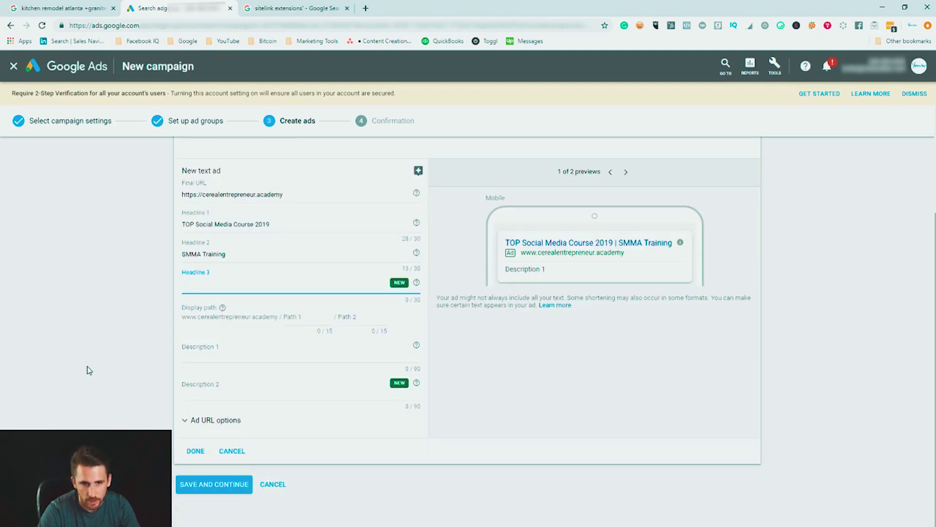
{"action": "left_click", "coordinate": [291, 319]}
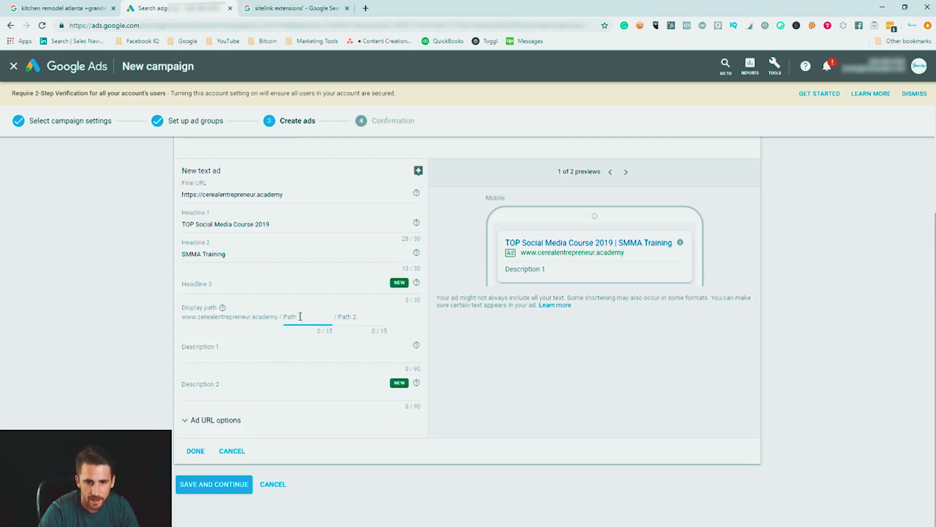
{"action": "left_click", "coordinate": [207, 358]}
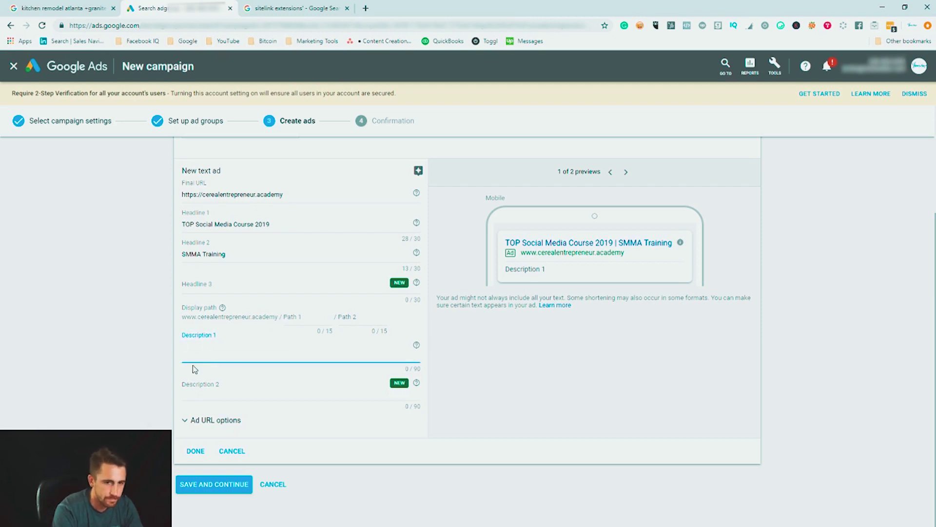
{"action": "left_click", "coordinate": [307, 318]}
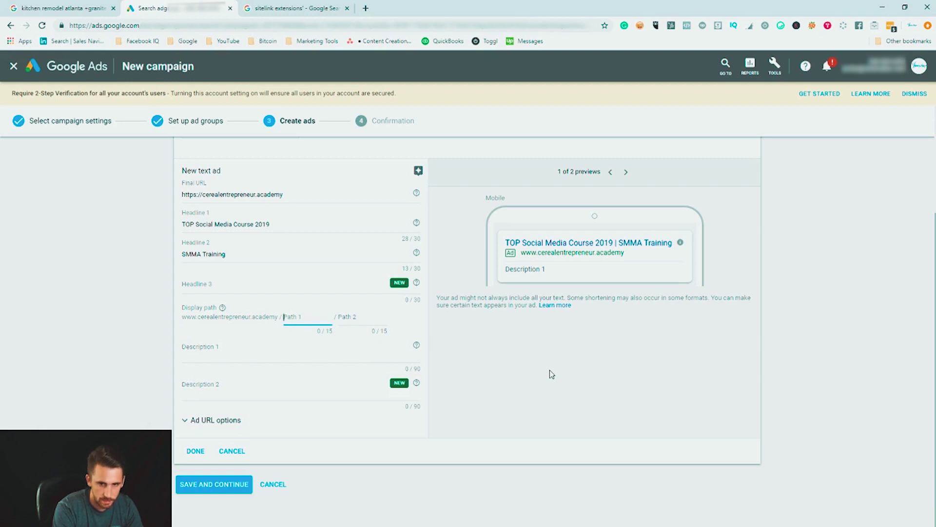
{"action": "type", "text": "smma"}
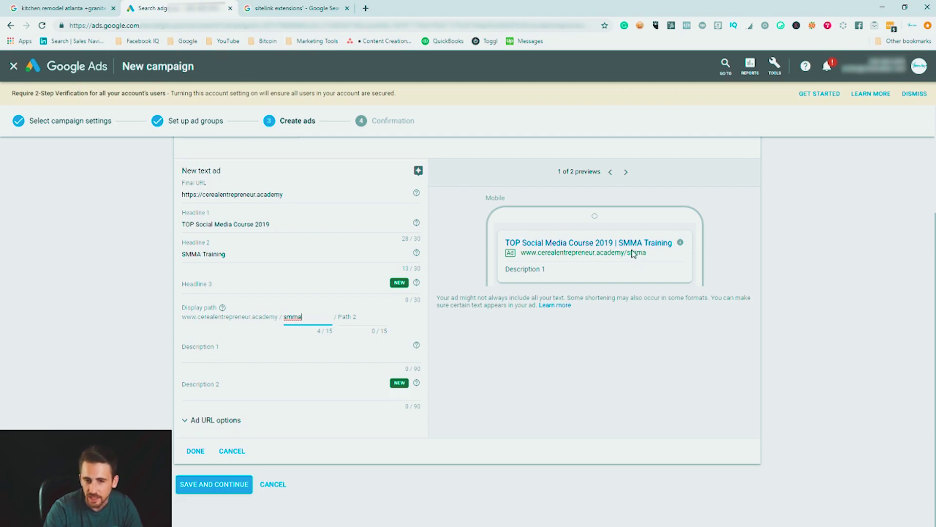
Try smma-training as the second part of the display path, changing it to smma-course
{"action": "left_click", "coordinate": [350, 317]}
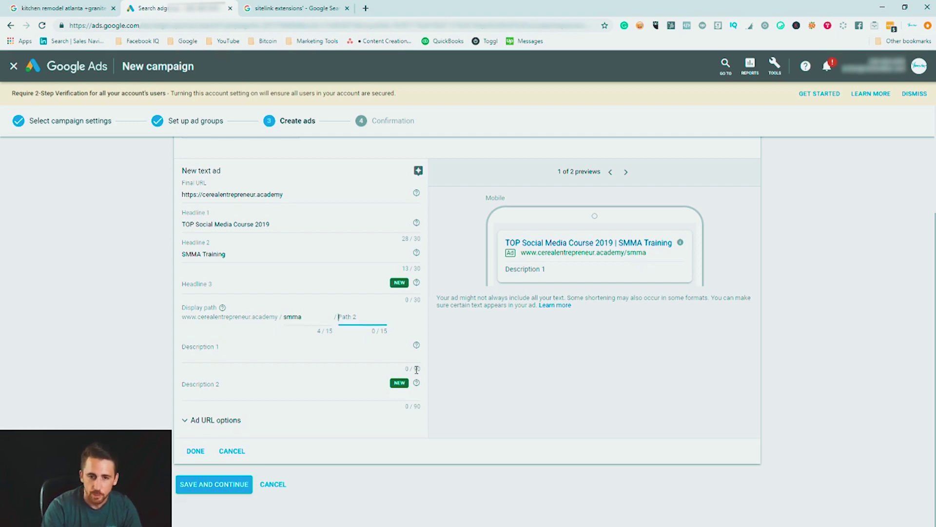
{"action": "type", "text": "s"}
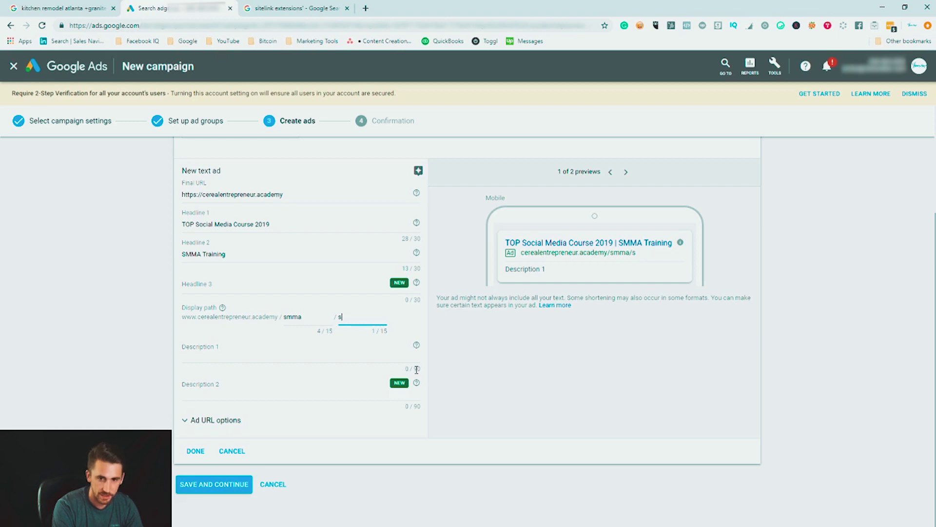
{"action": "type", "text": "mma-training"}
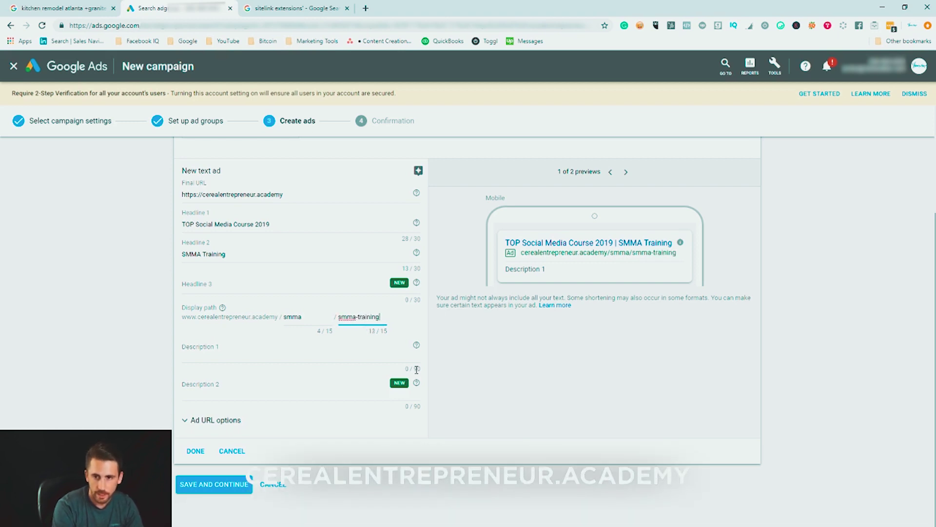
{"action": "left_click_drag", "start_coordinate": [382, 315], "coordinate": [361, 316]}
{"action": "type", "text": "c"}
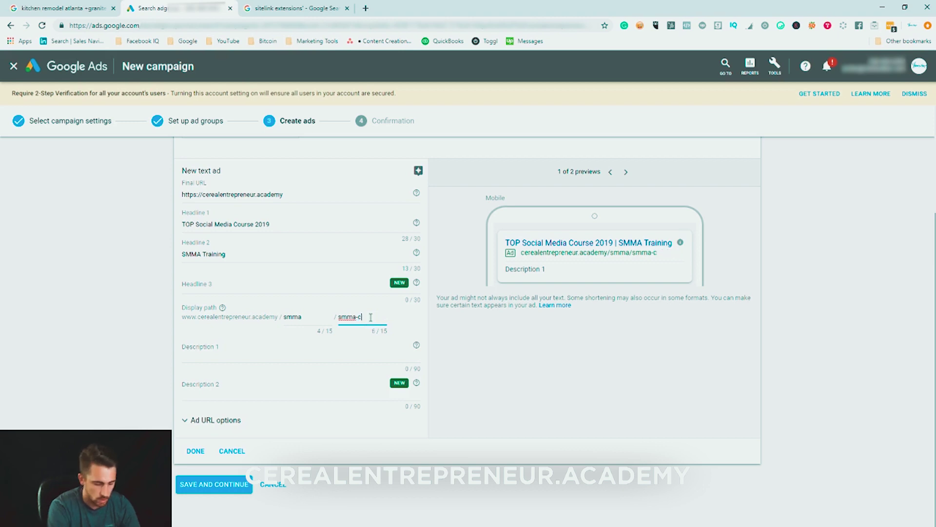
{"action": "type", "text": "ourse"}
{"action": "left_click", "coordinate": [647, 373]}
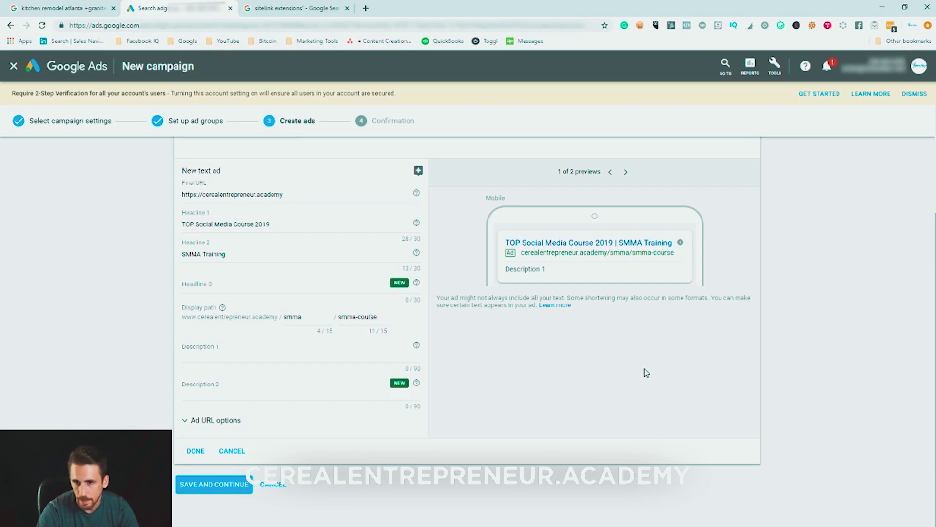
Replace the second part of the display path with agency-training
{"action": "left_click", "coordinate": [361, 317]}
{"action": "key", "text": "ctrl+a"}
{"action": "key", "text": "BackSpace"}
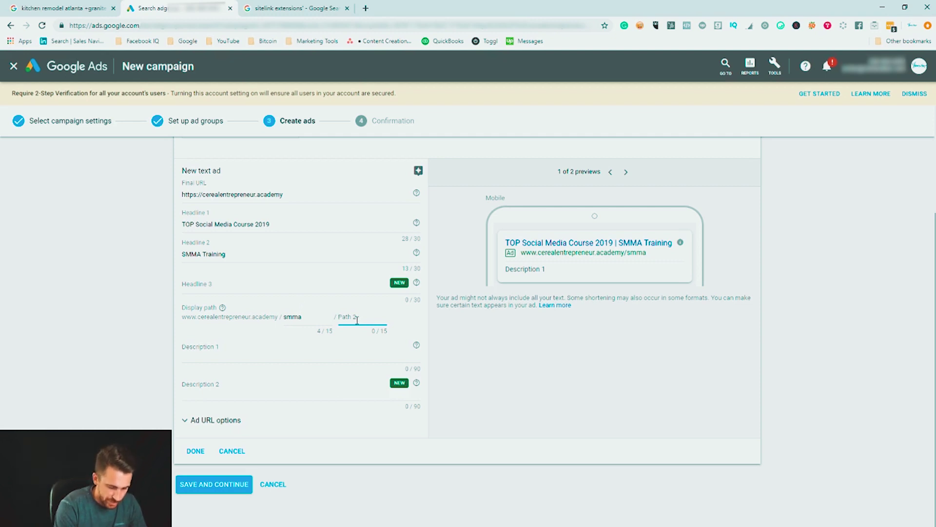
{"action": "type", "text": "agency"}
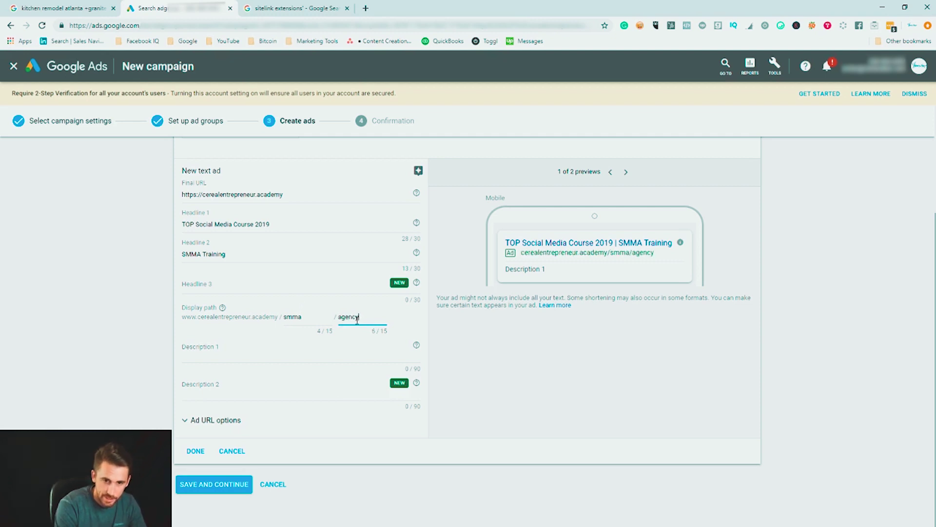
{"action": "type", "text": "-training"}
{"action": "left_click", "coordinate": [391, 385]}
Enter "The BEST SMMA training program of 2019! Backed by SEVERAL $1,000,000 Marketers and Entrepreneurs!" as Description 1
{"action": "left_click", "coordinate": [254, 359]}
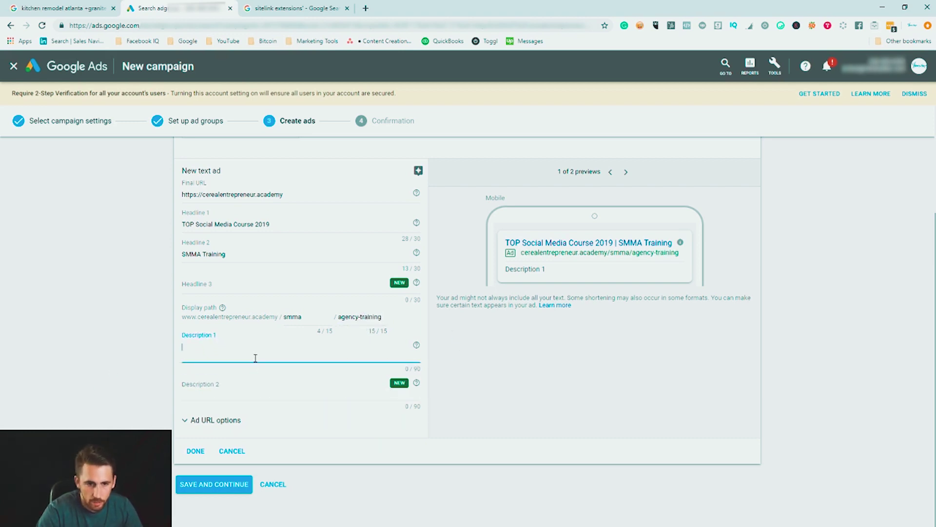
{"action": "type", "text": "The BEST"}
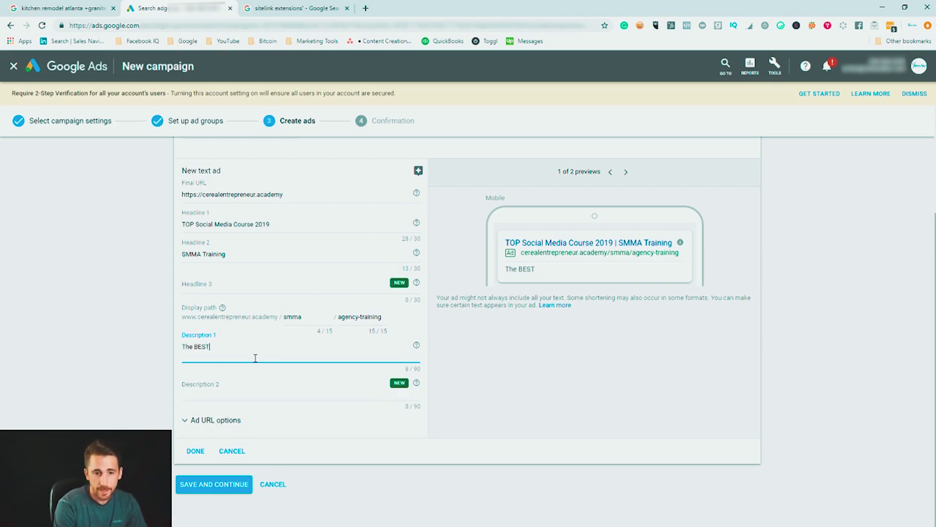
{"action": "type", "text": " SMMA T"}
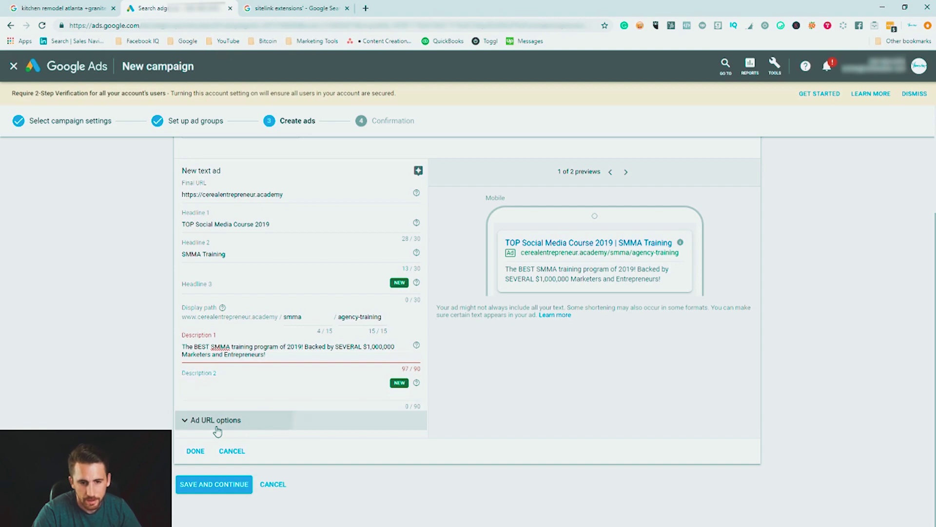
Expand the ad URL options and examine the tracking and separate mobile URL settings, leaving the mobile URL option off
{"action": "left_click", "coordinate": [218, 428]}
{"action": "scroll", "coordinate": [139, 429], "scroll_direction": "down", "scroll_amount": 3}
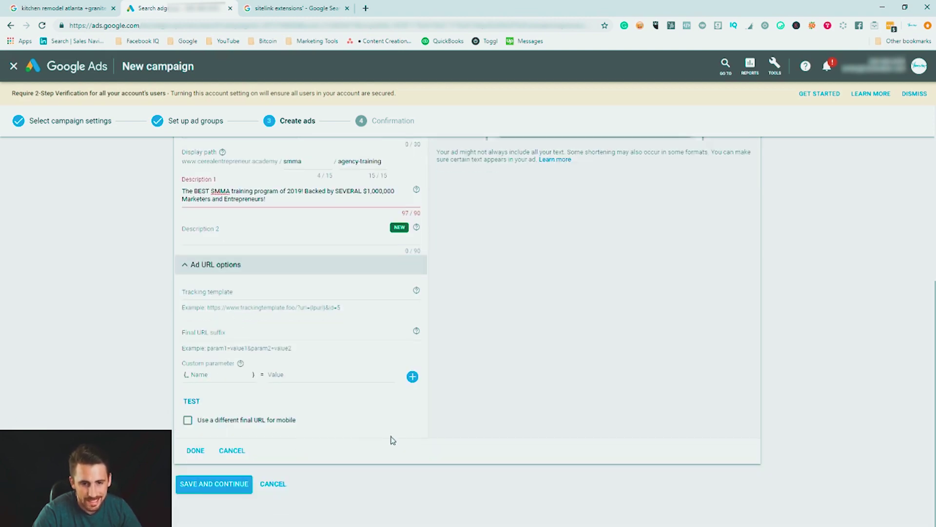
{"action": "scroll", "coordinate": [415, 461], "scroll_direction": "up", "scroll_amount": 3}
{"action": "scroll", "coordinate": [439, 459], "scroll_direction": "up", "scroll_amount": 2}
{"action": "scroll", "coordinate": [170, 380], "scroll_direction": "down", "scroll_amount": 3}
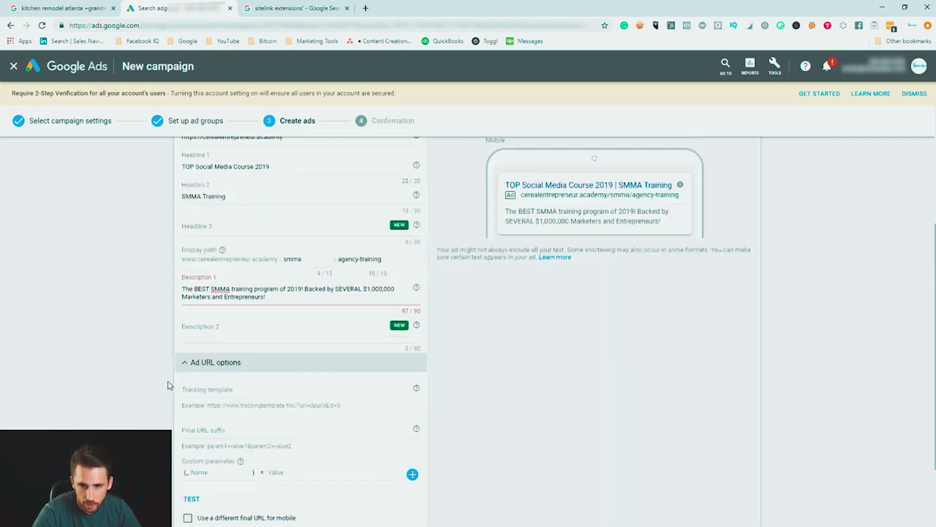
{"action": "scroll", "coordinate": [168, 381], "scroll_direction": "down", "scroll_amount": 2}
{"action": "left_click", "coordinate": [187, 420]}
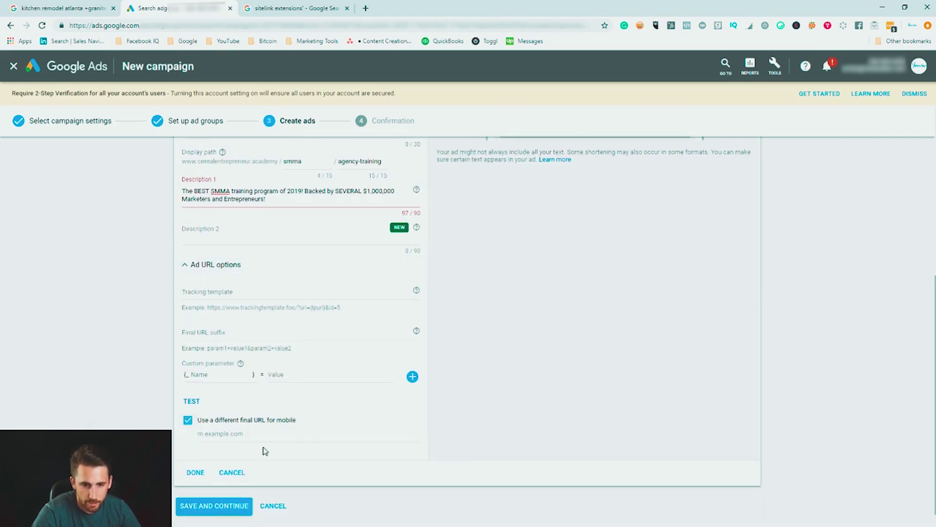
{"action": "left_click", "coordinate": [195, 472]}
{"action": "left_click", "coordinate": [188, 517]}
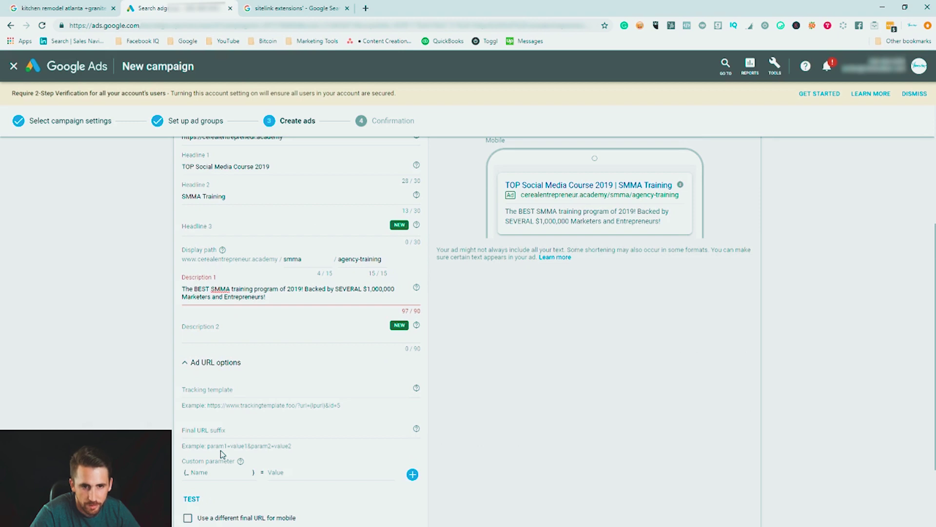
Shorten the end of Description 1 to "Marketers!" by removing the mention of entrepreneurs
{"action": "scroll", "coordinate": [223, 454], "scroll_direction": "up", "scroll_amount": 2}
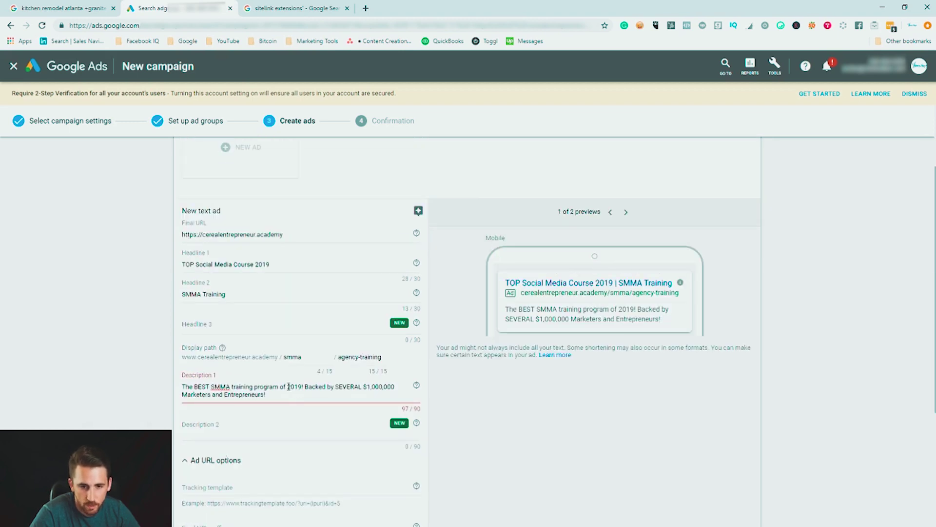
{"action": "left_click", "coordinate": [277, 397]}
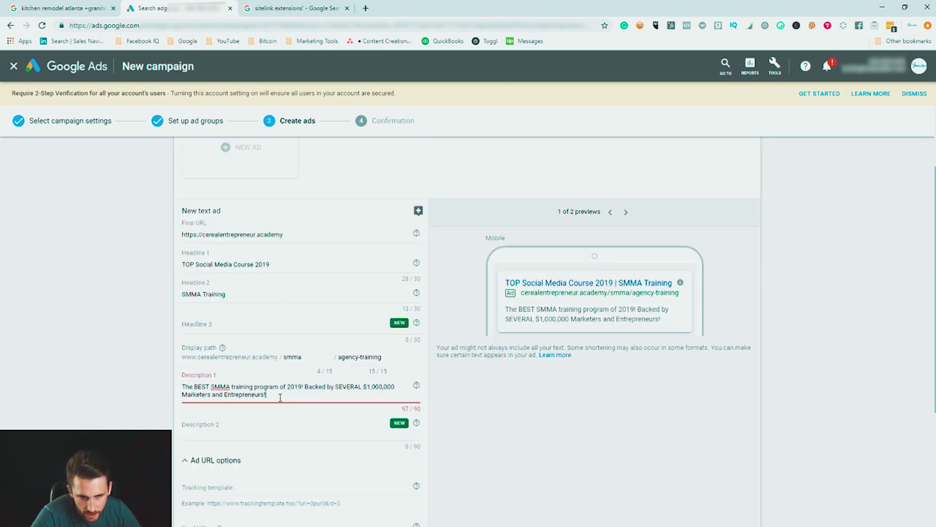
{"action": "left_click_drag", "start_coordinate": [272, 397], "coordinate": [222, 396]}
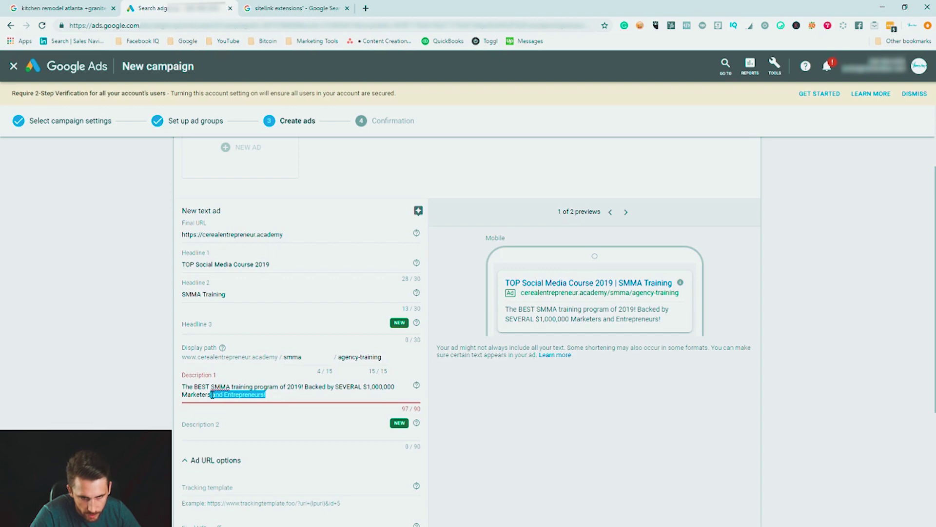
{"action": "key", "text": "BackSpace"}
Finish the text ad and save it without adding another headline or description
{"action": "scroll", "coordinate": [242, 324], "scroll_direction": "up", "scroll_amount": 2}
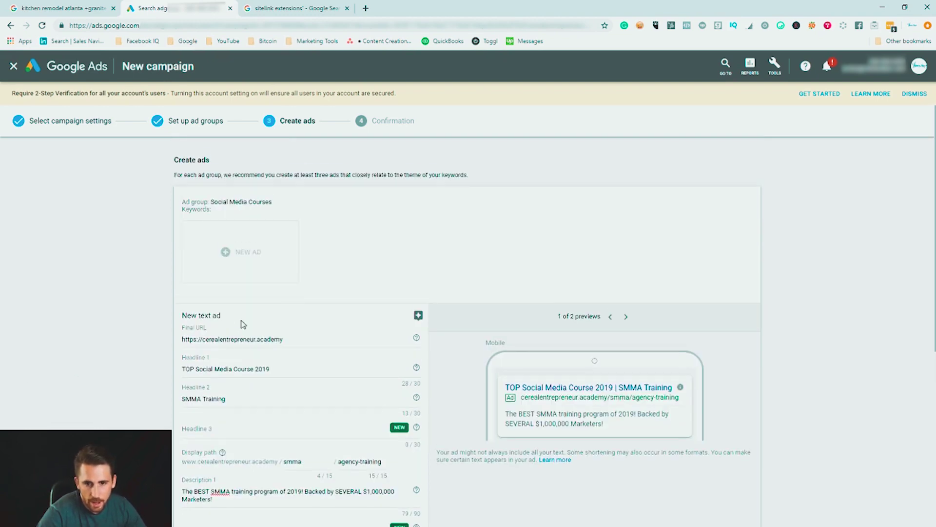
{"action": "scroll", "coordinate": [104, 332], "scroll_direction": "down", "scroll_amount": 6}
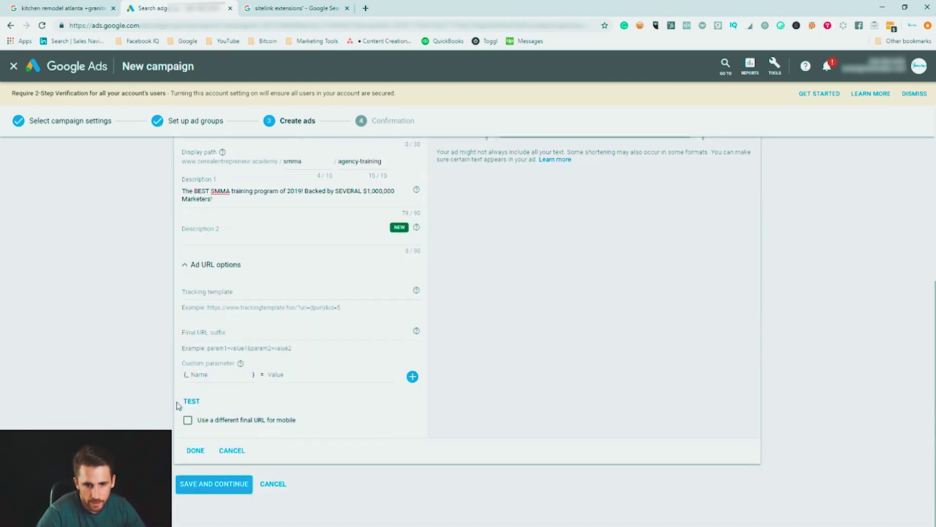
{"action": "left_click", "coordinate": [194, 450]}
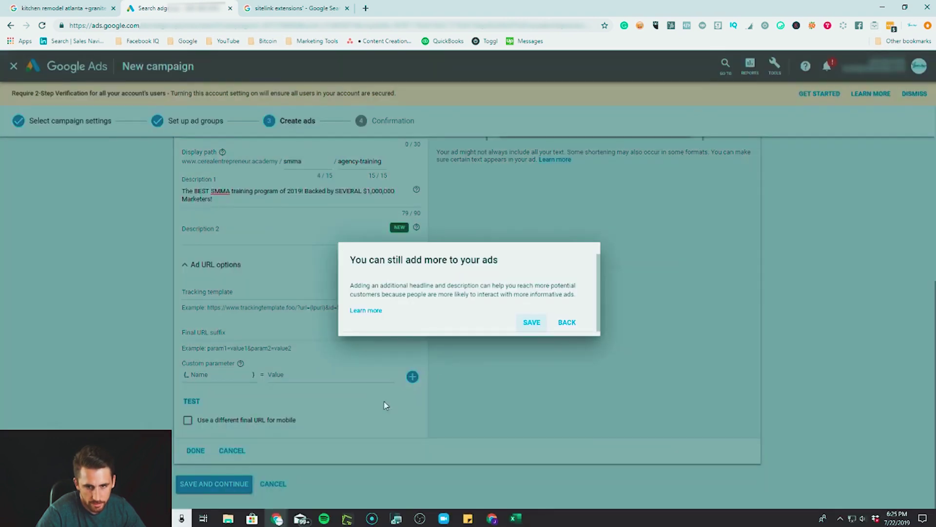
{"action": "left_click", "coordinate": [523, 327]}
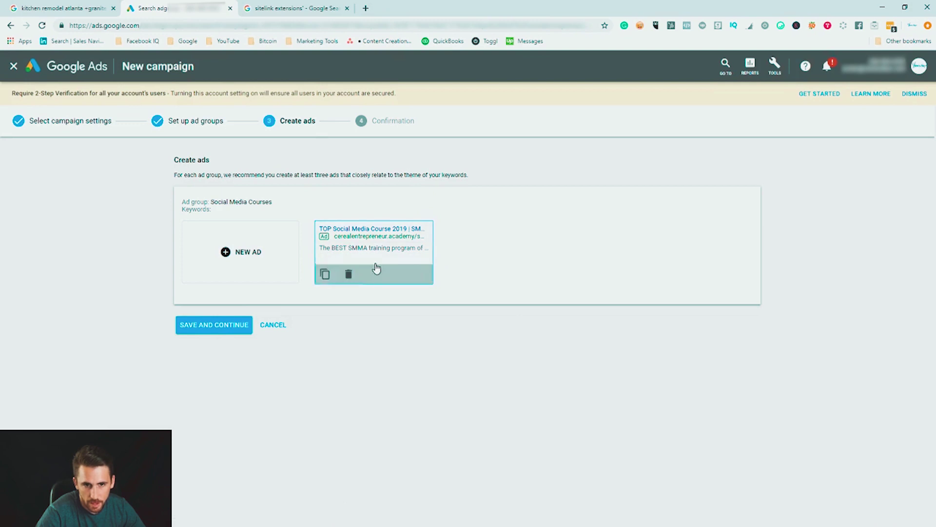